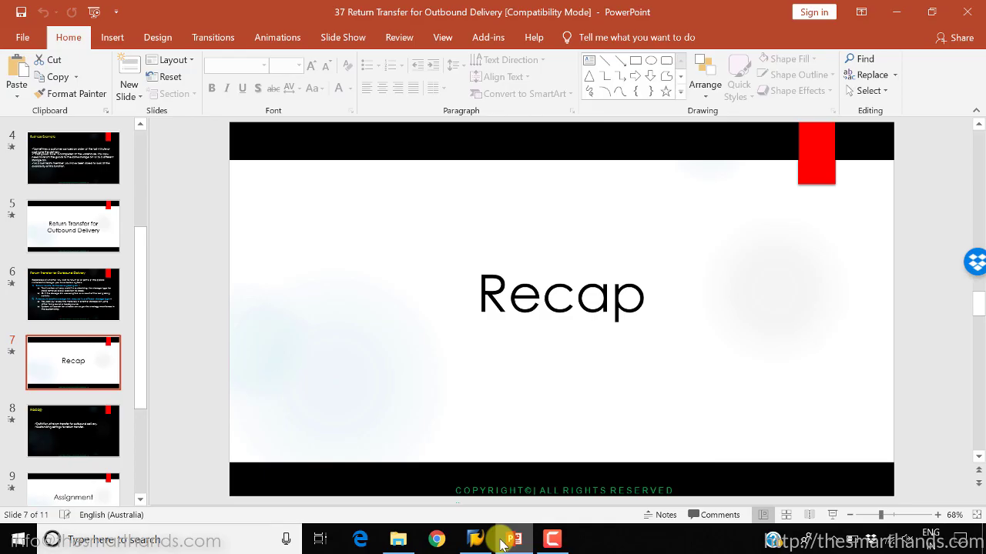
# - In SAP, start a standard sales order with VA01, keeping the default organisation data
pyautogui.click(475, 539)
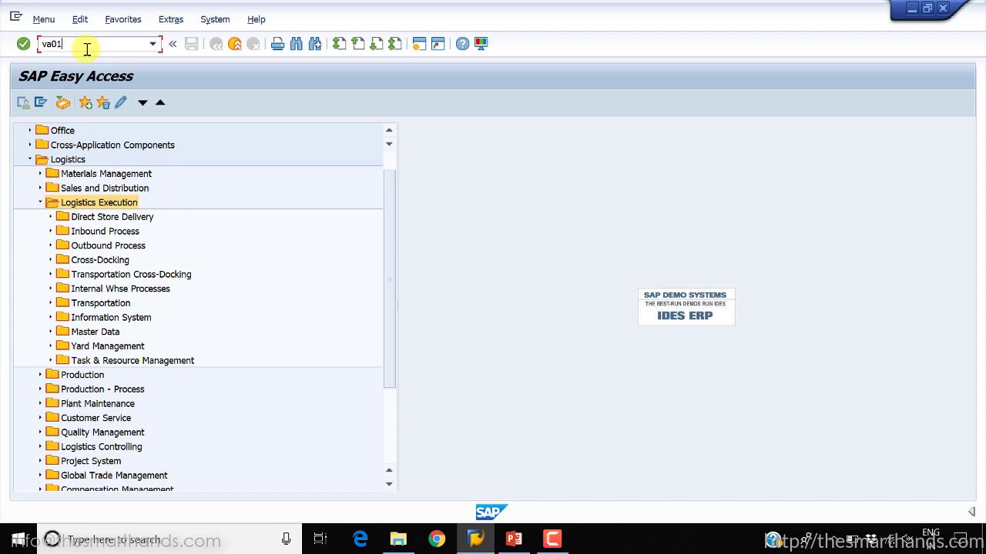
pyautogui.click(87, 49)
pyautogui.write('va01')
pyautogui.press('Return')
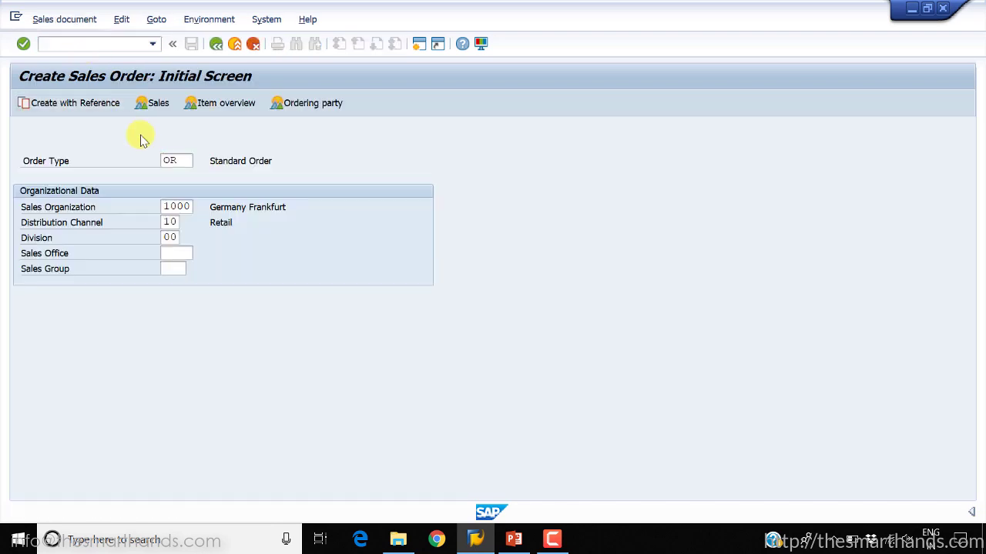
pyautogui.click(182, 200)
pyautogui.press('Return')
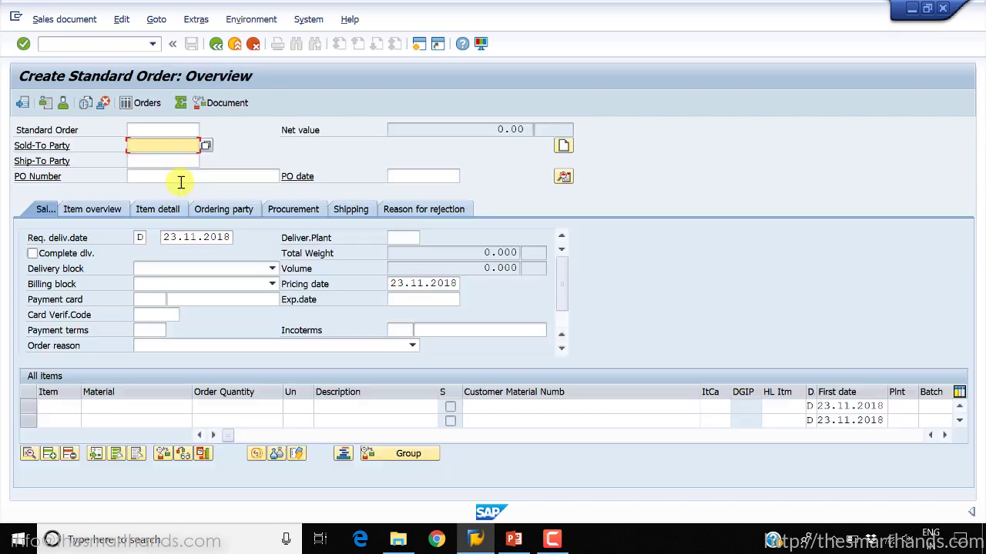
# - Enter the sold-to customer from history, PO number 4546 and PO date 23.11.2018
pyautogui.click(175, 145)
pyautogui.click(172, 158)
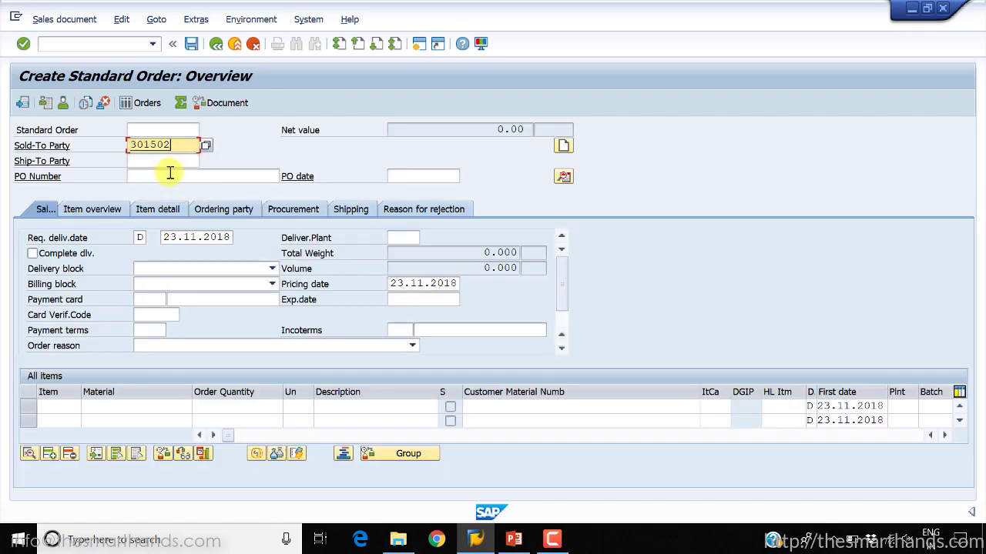
pyautogui.click(171, 176)
pyautogui.write('4546')
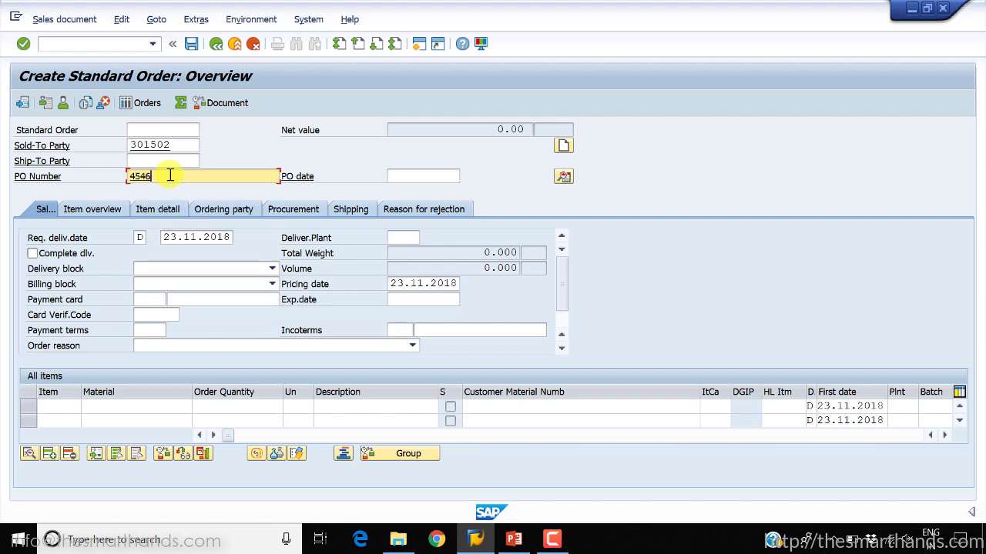
pyautogui.click(408, 171)
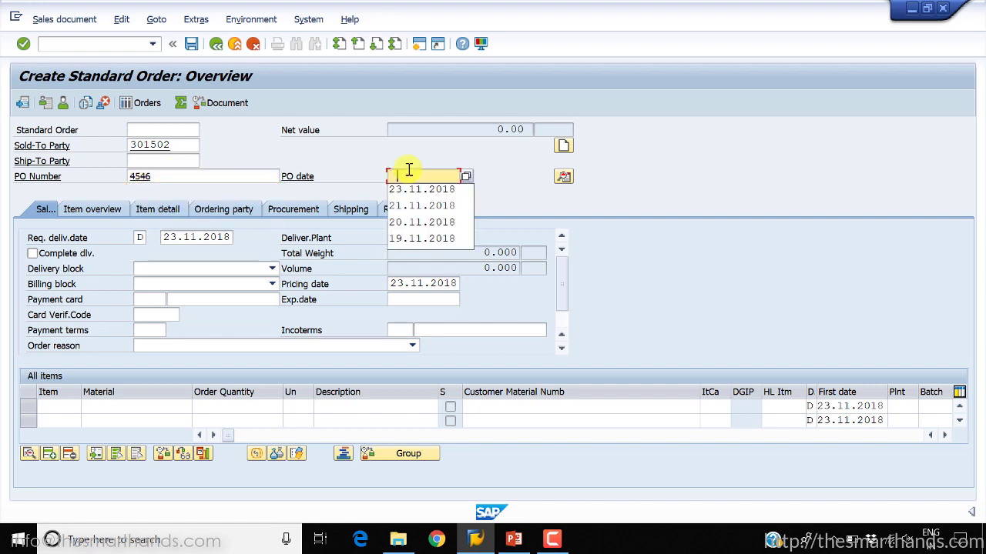
pyautogui.click(407, 188)
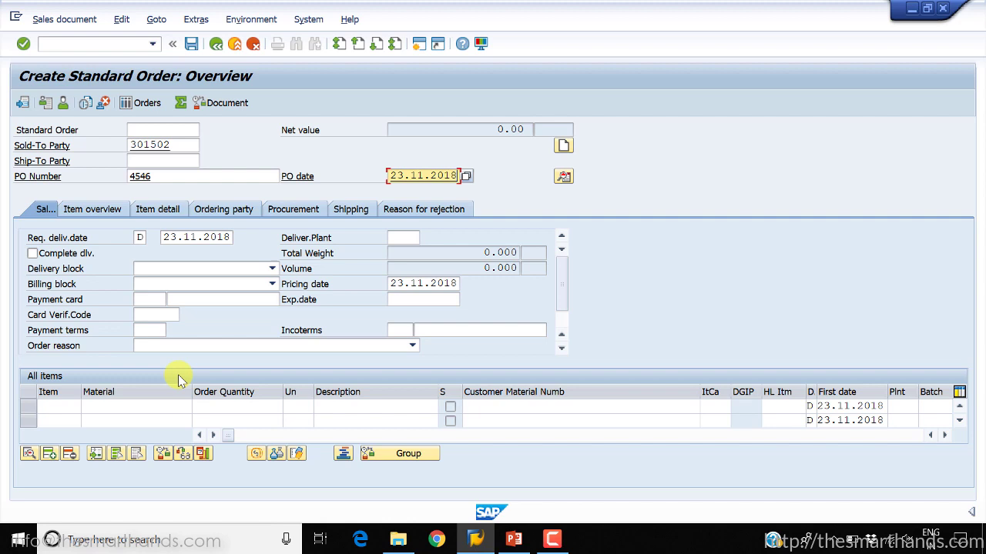
# - Add item 10: 5 units of MATERIAL9 from plant YWMS
pyautogui.click(147, 414)
pyautogui.write('material9')
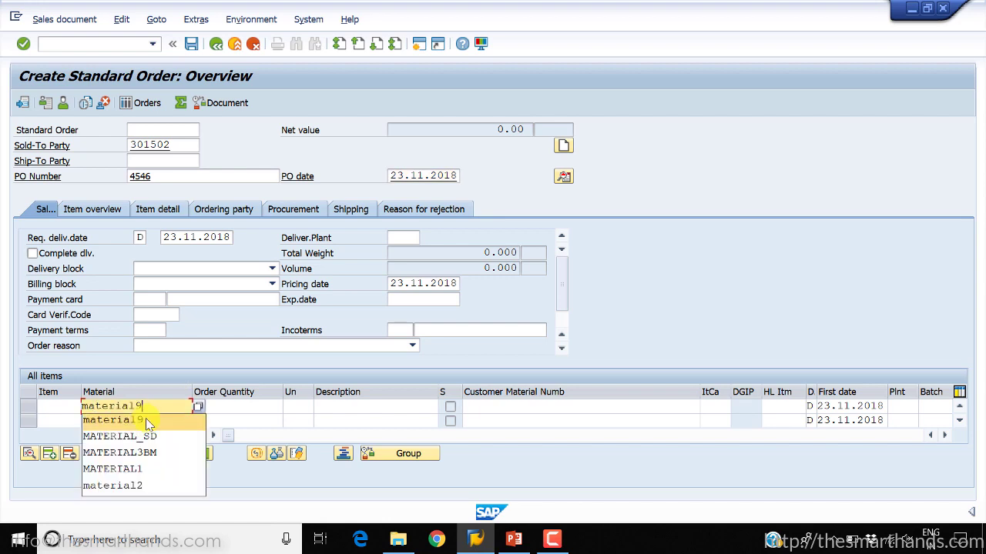
pyautogui.click(146, 418)
pyautogui.click(258, 401)
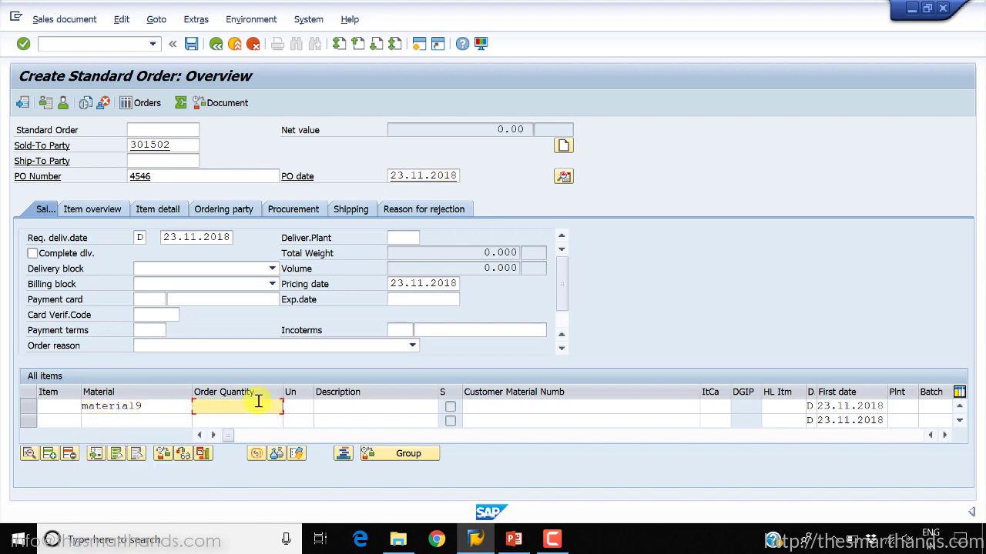
pyautogui.write('5')
pyautogui.press('Return')
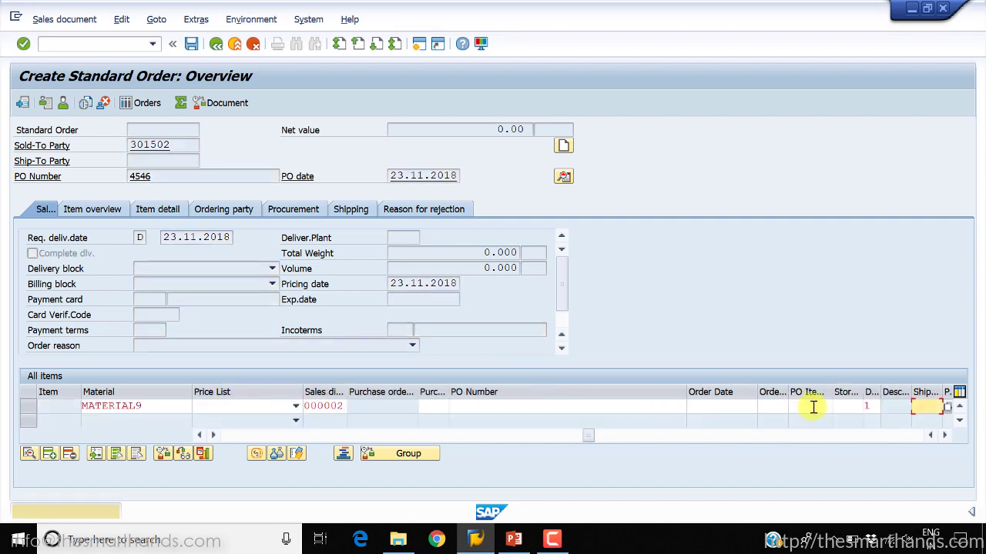
pyautogui.click(231, 435)
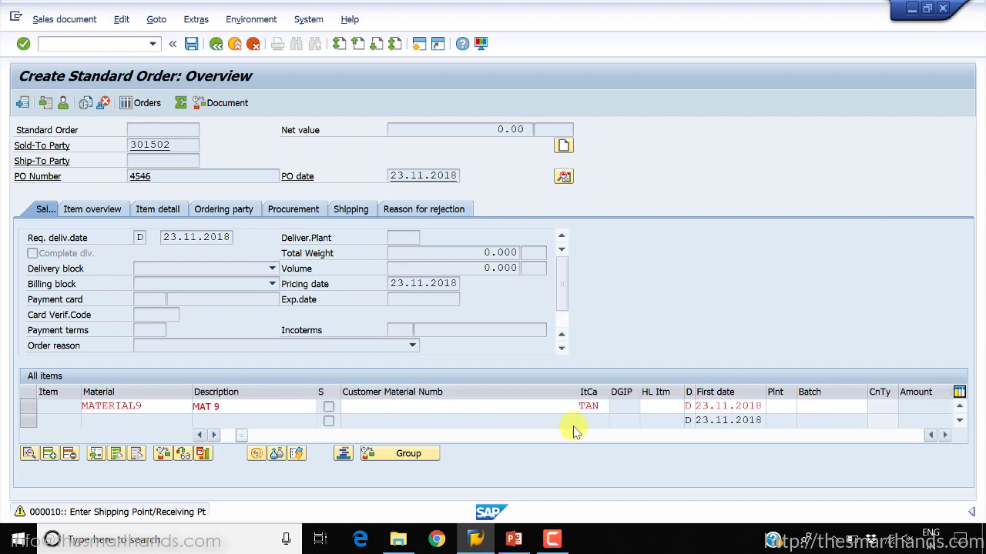
pyautogui.click(785, 405)
pyautogui.write('y')
pyautogui.click(780, 419)
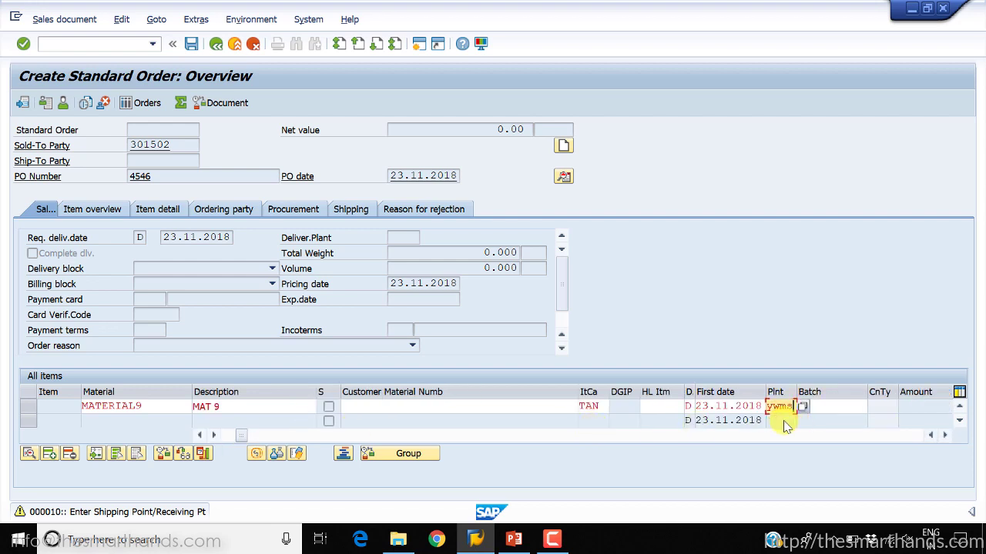
pyautogui.press('Return')
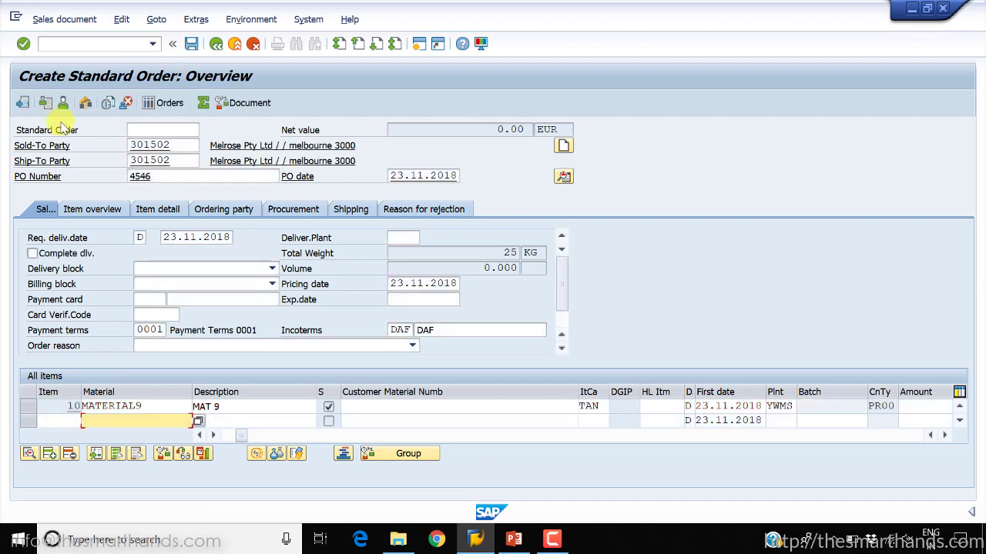
# - Create an outbound delivery from the sales order via Deliver and save it
pyautogui.press('F10')
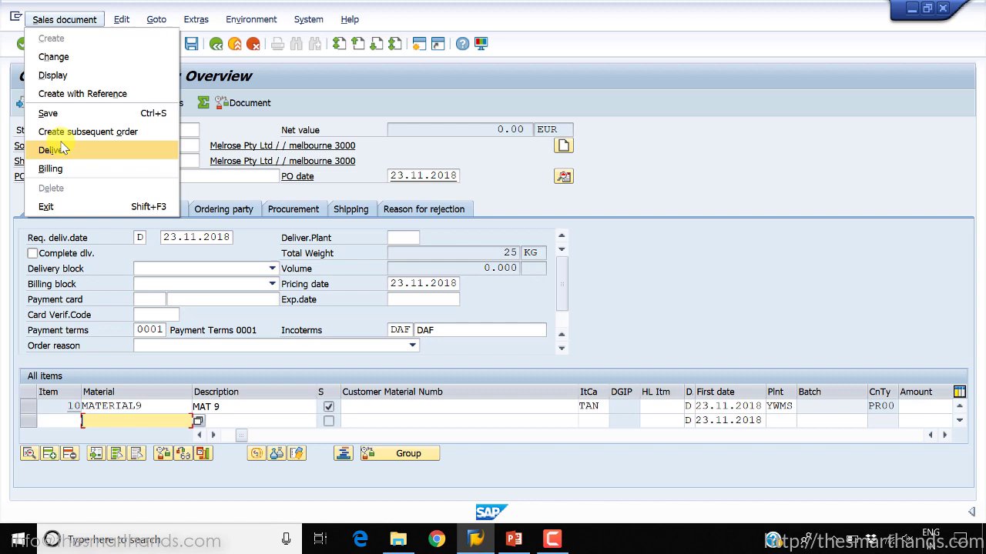
pyautogui.click(64, 149)
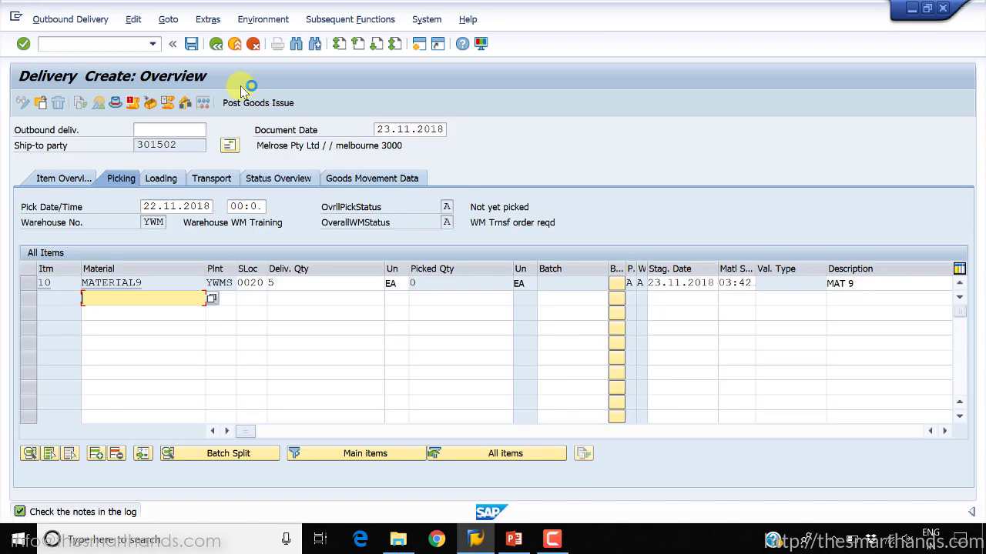
pyautogui.click(191, 45)
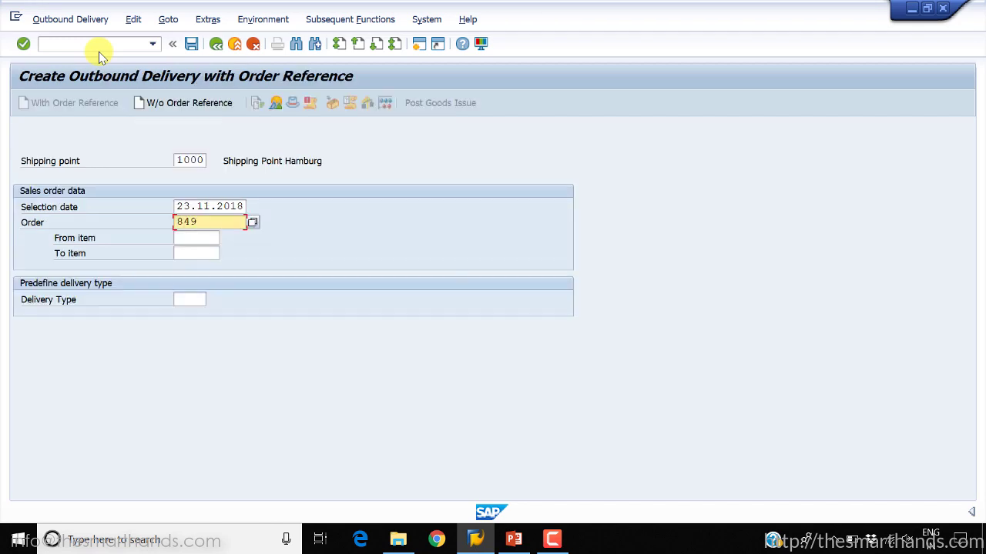
# - Open delivery 80017723 in VL02N and check item 10's picking, warehouse and goods issue statuses
pyautogui.click(98, 47)
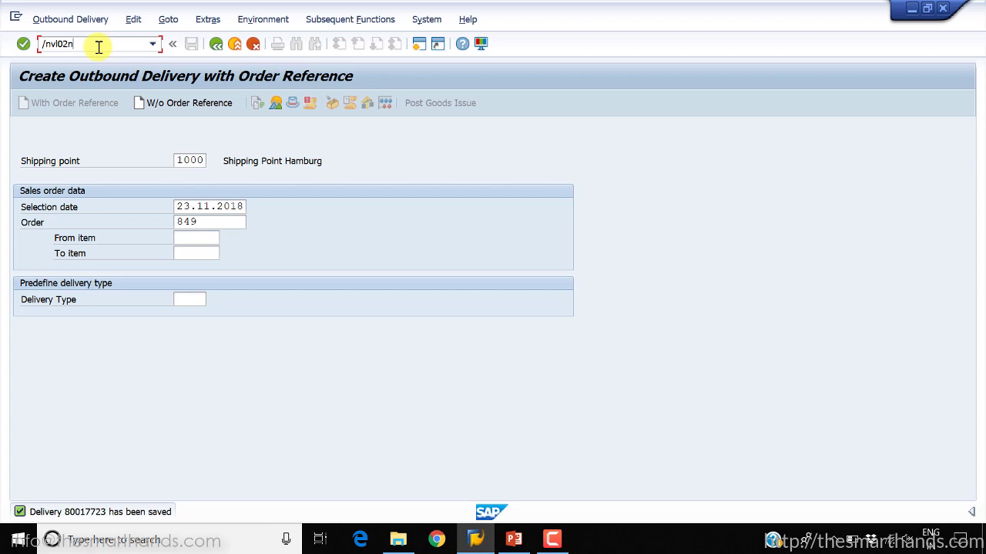
pyautogui.press('Return')
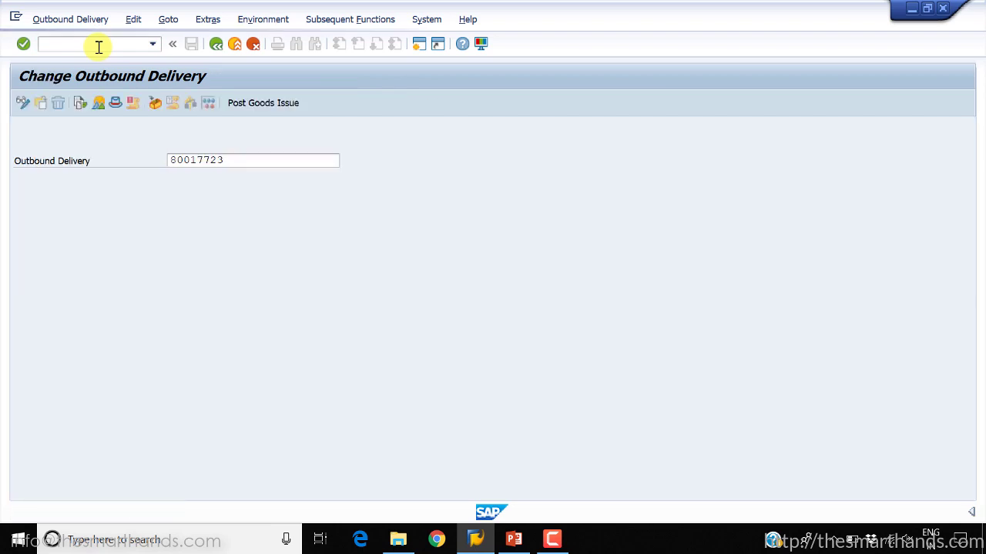
pyautogui.press('Return')
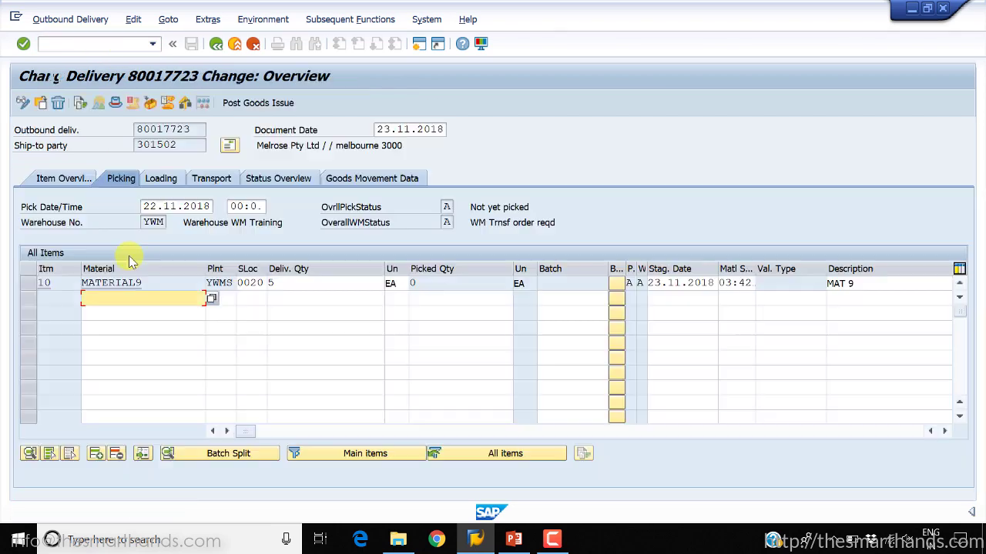
pyautogui.doubleClick(70, 283)
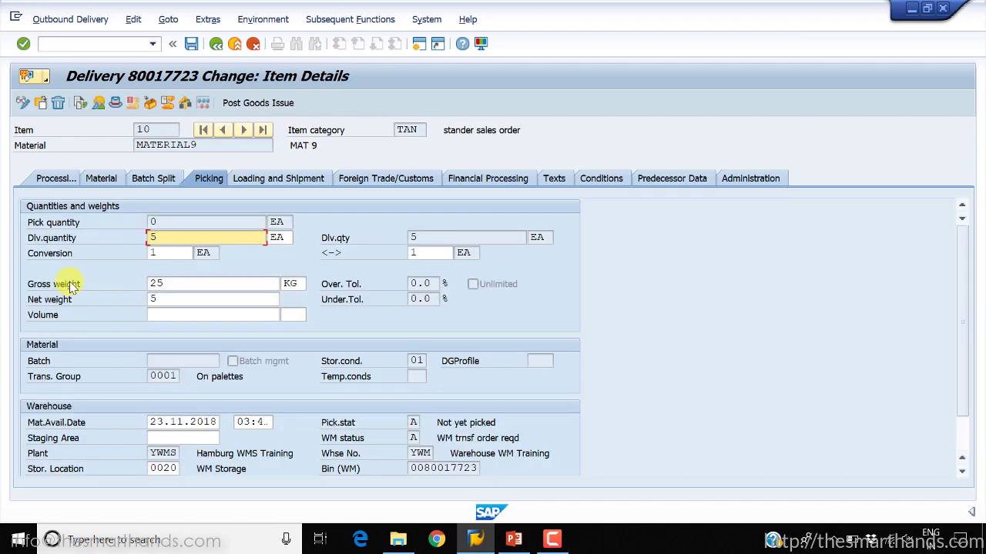
pyautogui.click(60, 180)
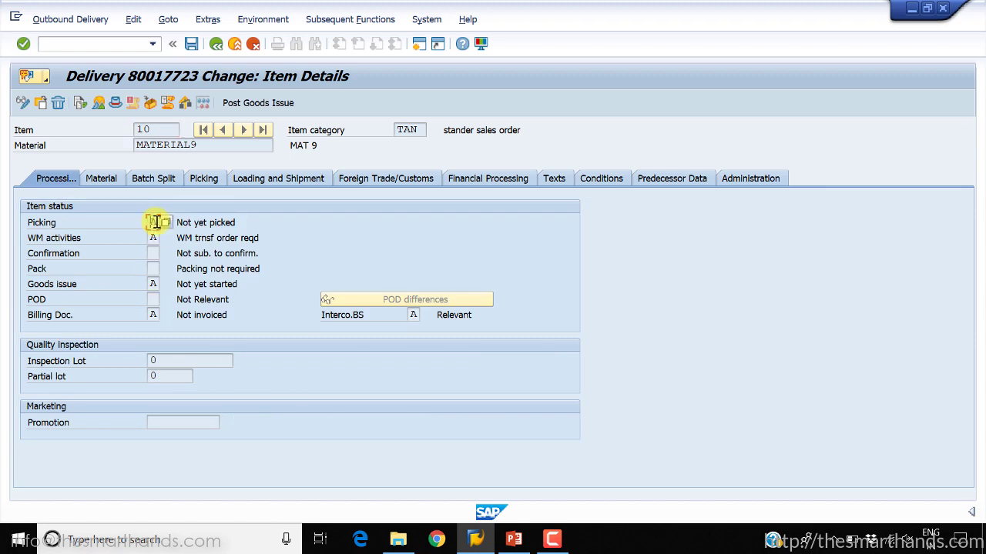
pyautogui.click(155, 222)
pyautogui.click(157, 238)
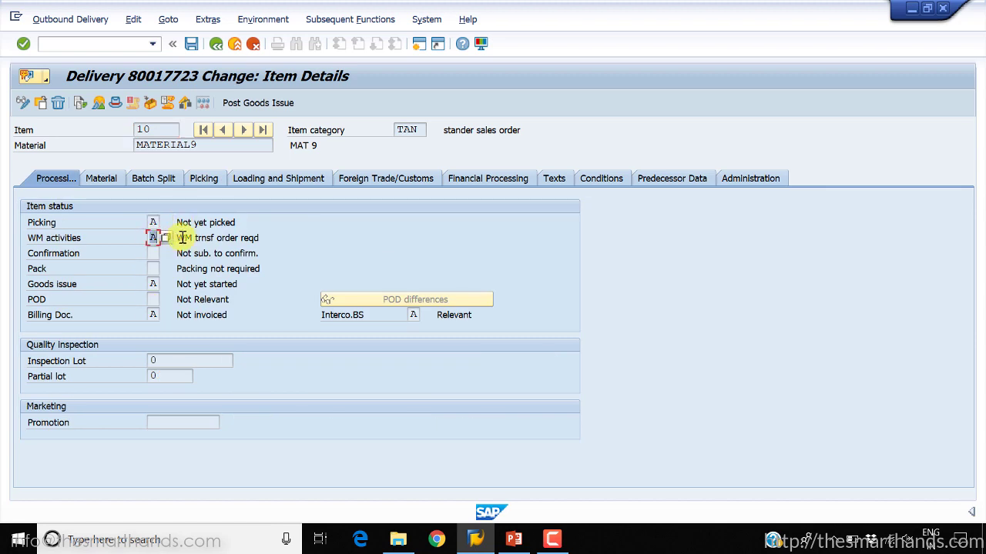
pyautogui.moveTo(178, 285); pyautogui.dragTo(257, 284)
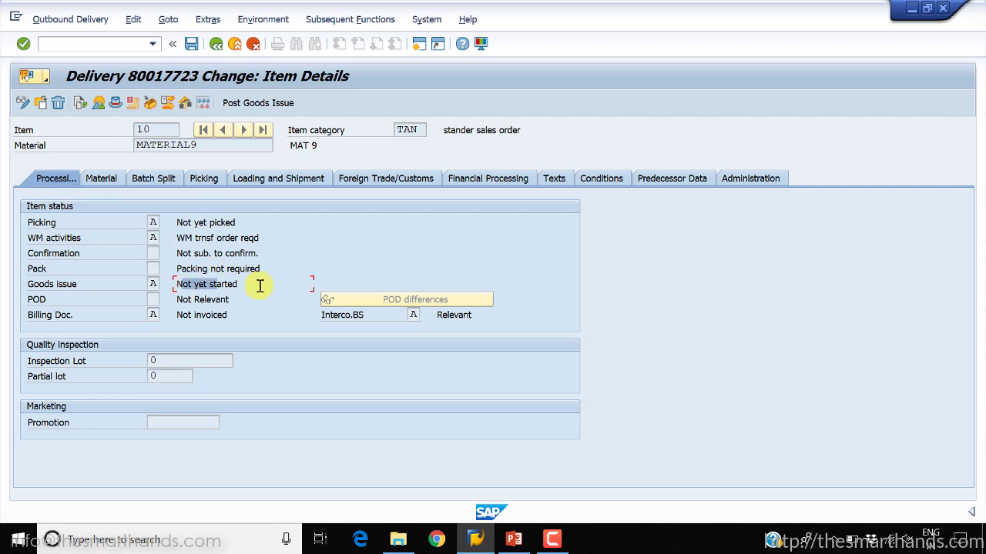
# - Back on the delivery overview, choose Create Transfer Order from subsequent functions
pyautogui.click(217, 44)
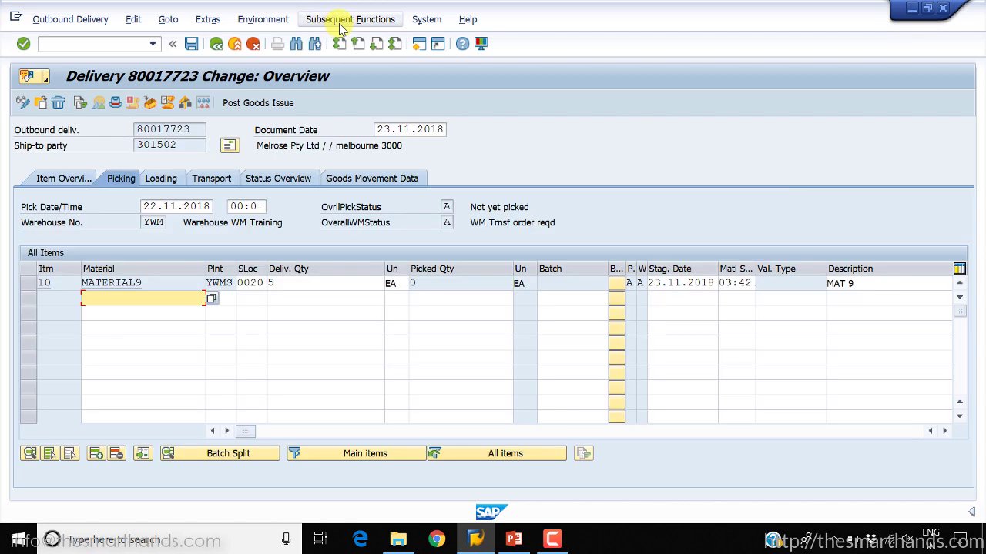
pyautogui.click(330, 21)
pyautogui.click(344, 40)
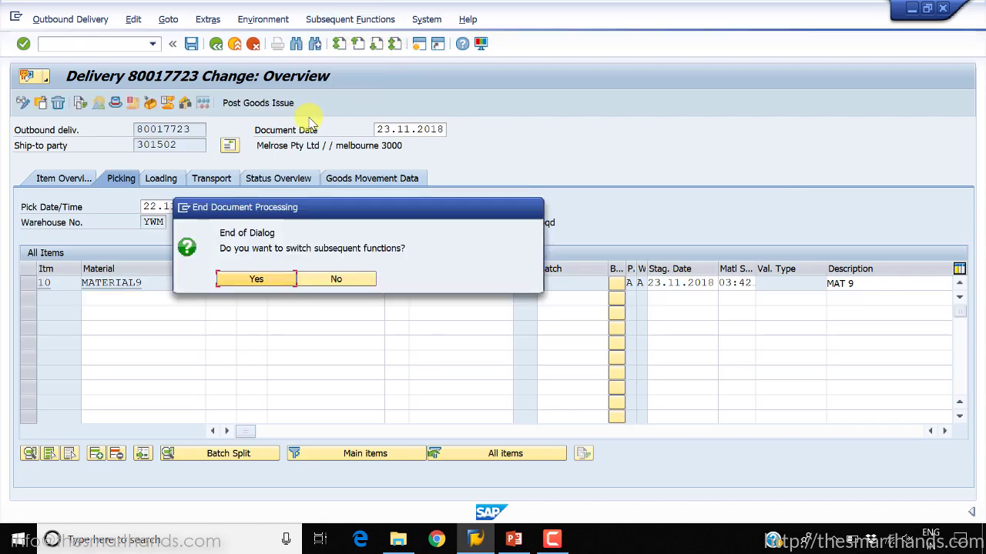
# - Create and save transfer order 44 picking 5 EA of MATERIAL9 from bin 01-03-06
pyautogui.click(262, 278)
pyautogui.press('Return')
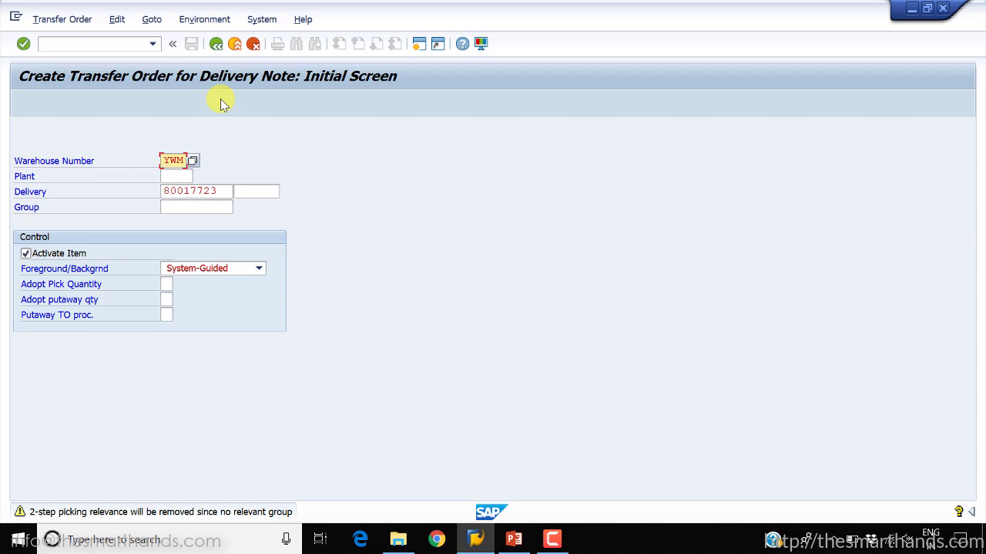
pyautogui.press('Return')
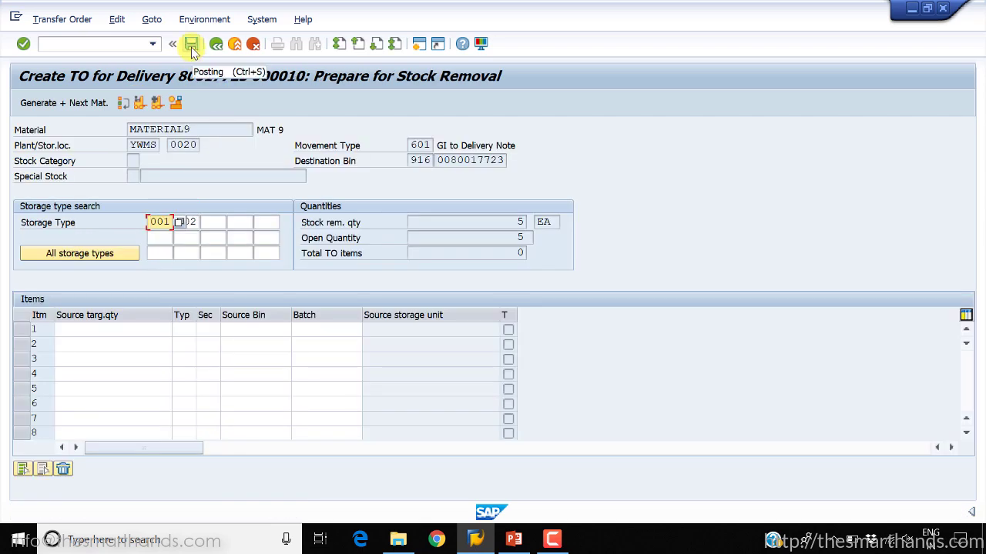
pyautogui.click(158, 103)
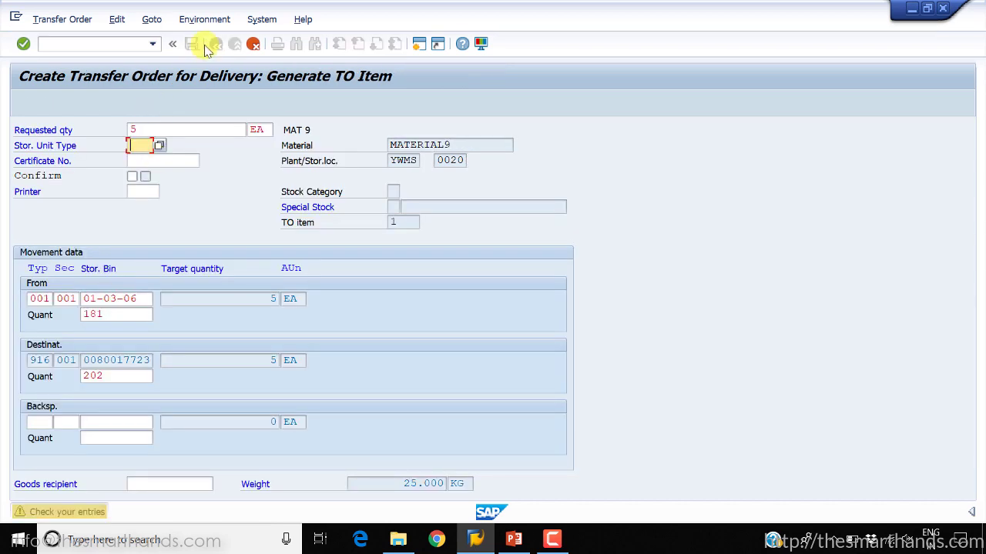
pyautogui.click(197, 44)
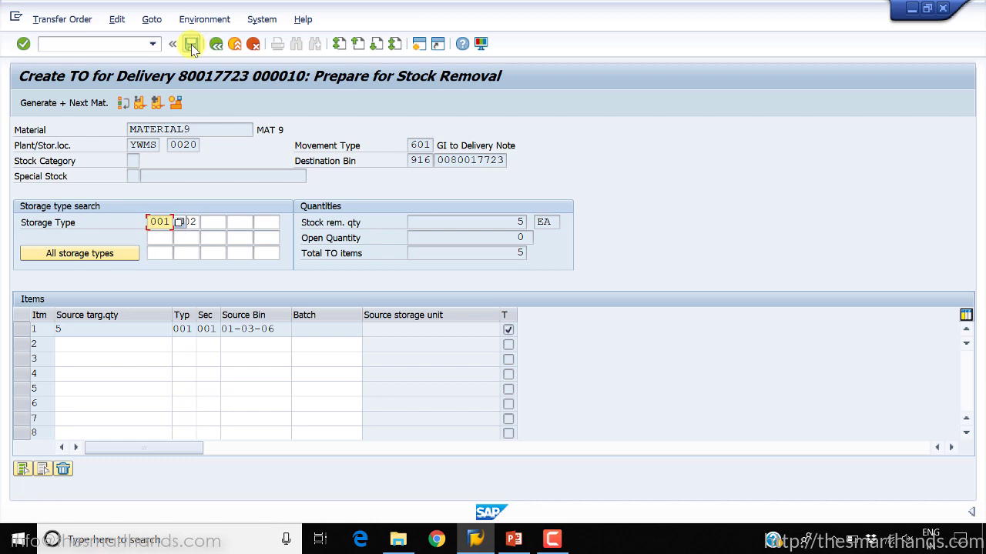
pyautogui.click(192, 45)
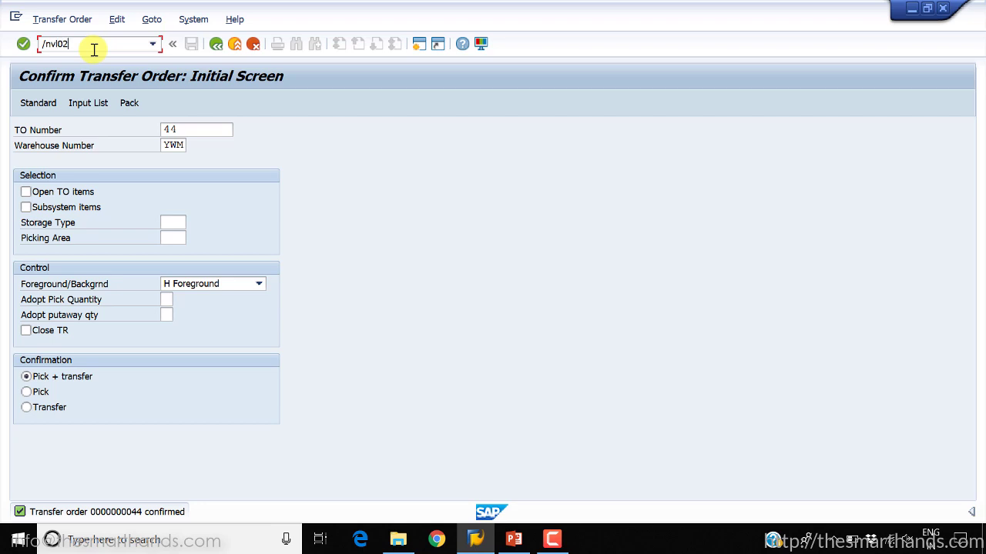
# - Post goods issue for delivery 80017723, then reload the delivery to check the posting
pyautogui.press('Return')
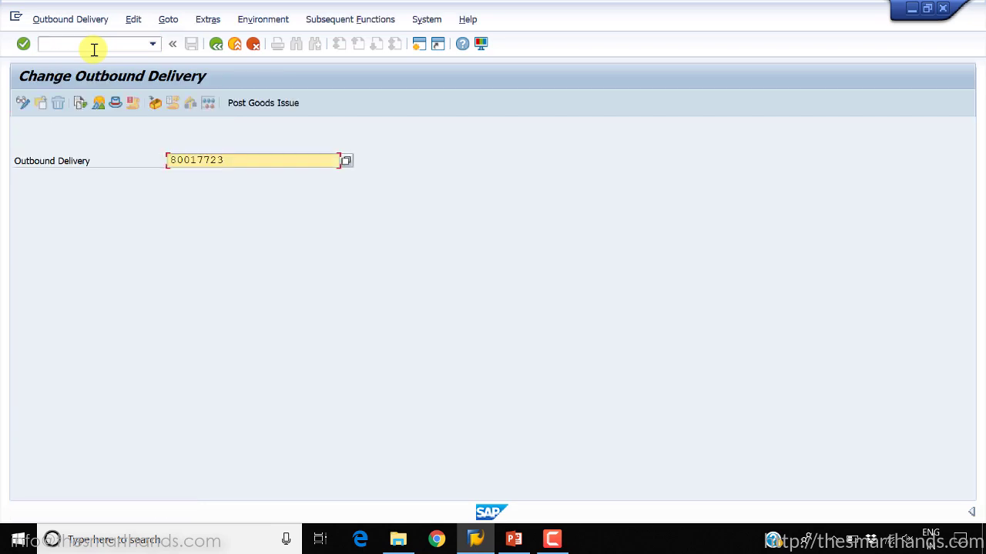
pyautogui.press('Return')
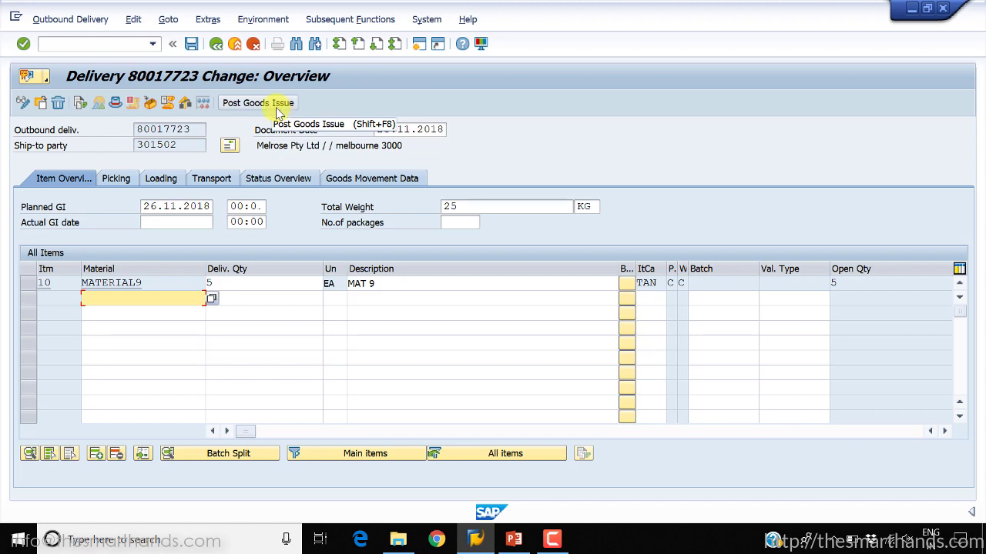
pyautogui.click(278, 108)
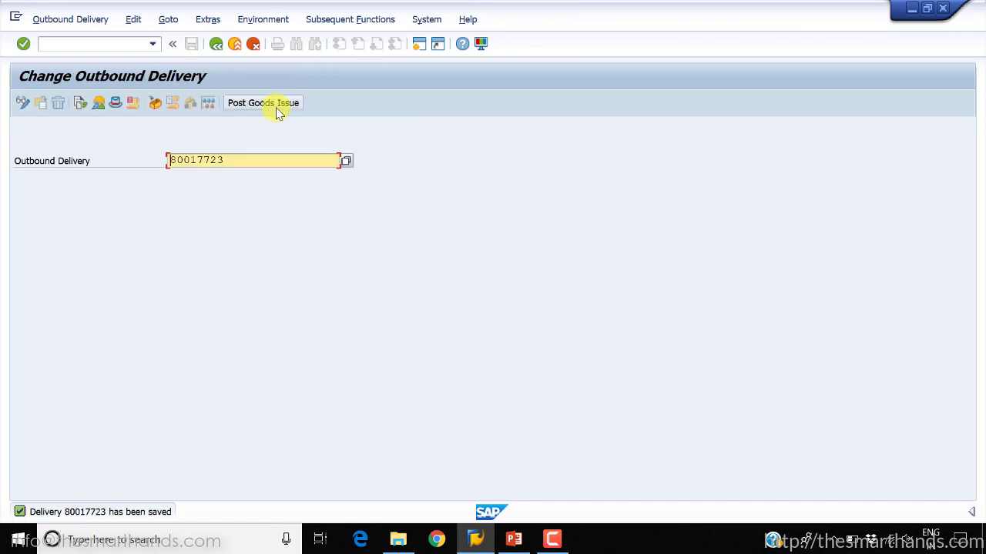
pyautogui.moveTo(238, 160); pyautogui.dragTo(70, 170)
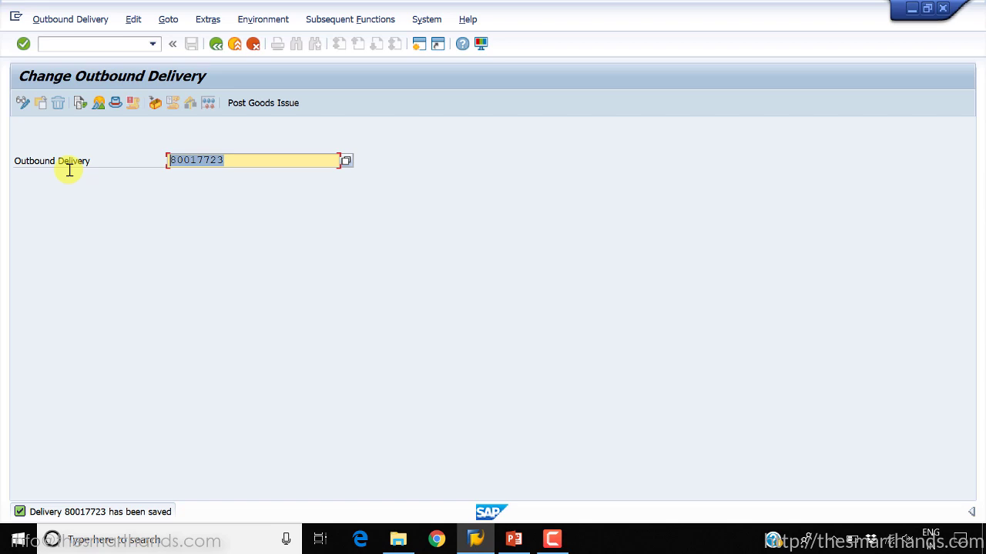
pyautogui.click(69, 170)
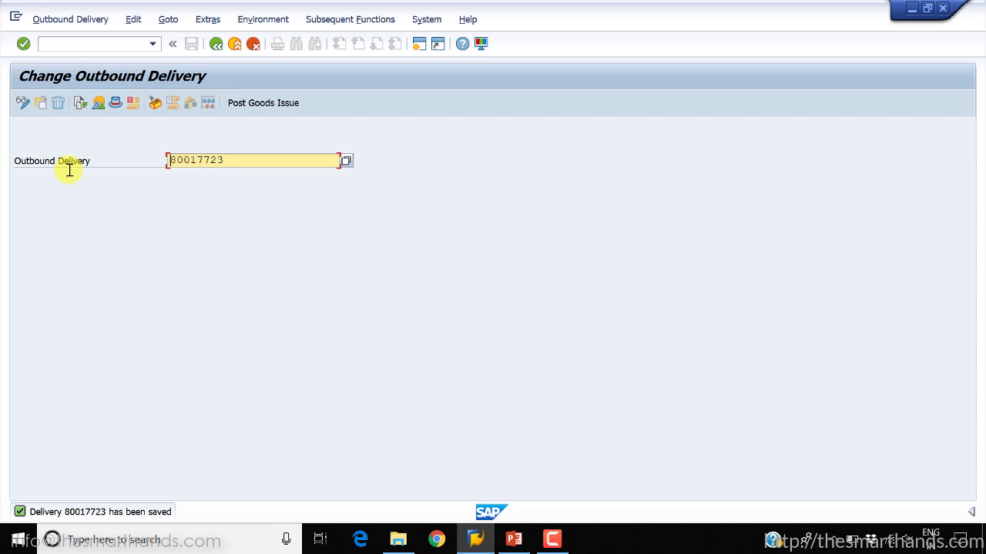
pyautogui.press('Return')
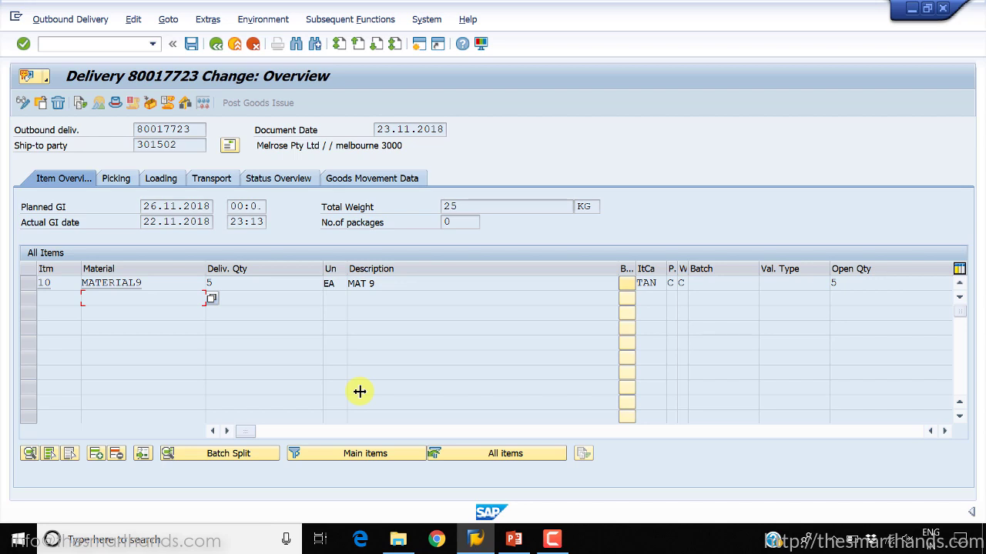
# - Show slide 10, the Assignment slide, in PowerPoint, then return to SAP
pyautogui.click(513, 539)
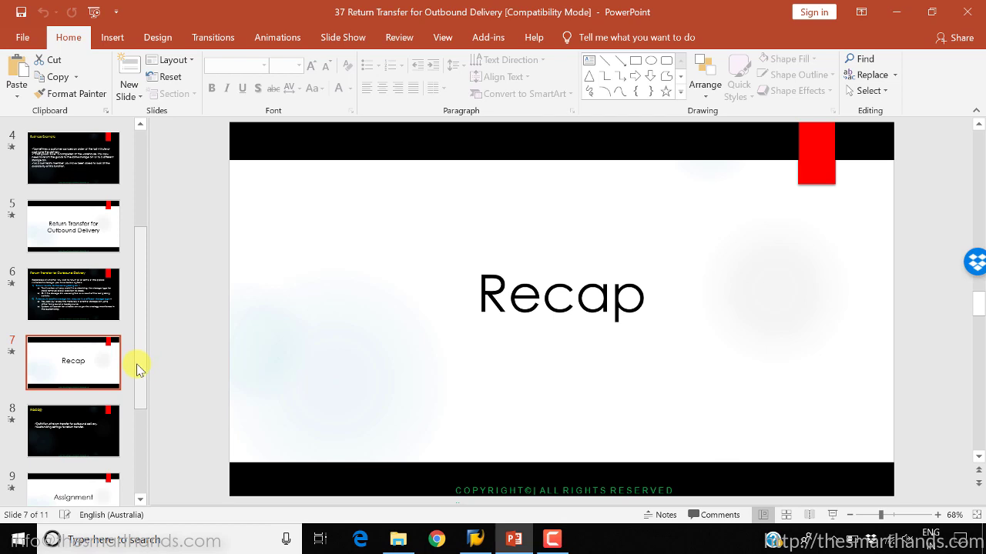
pyautogui.moveTo(139, 365); pyautogui.dragTo(133, 424)
pyautogui.click(80, 407)
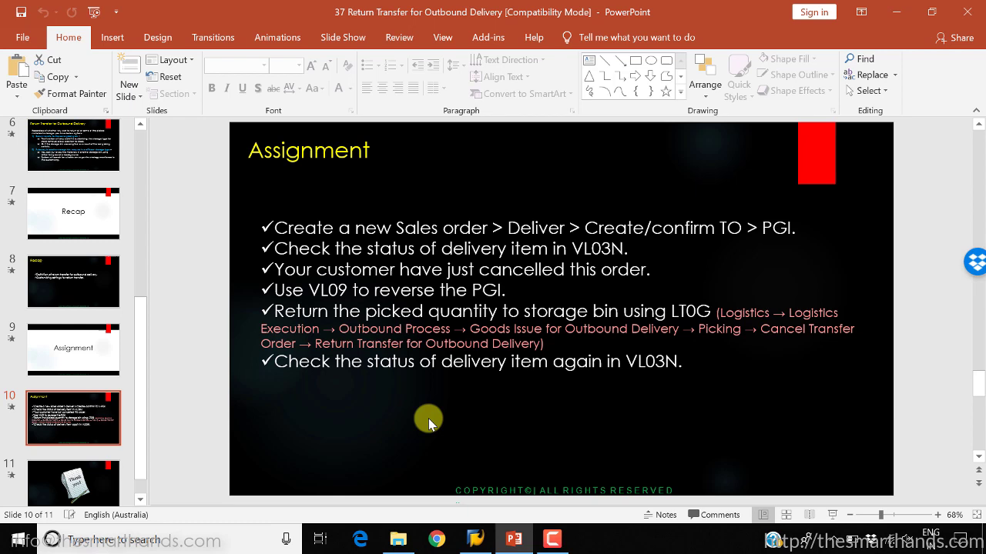
pyautogui.click(515, 541)
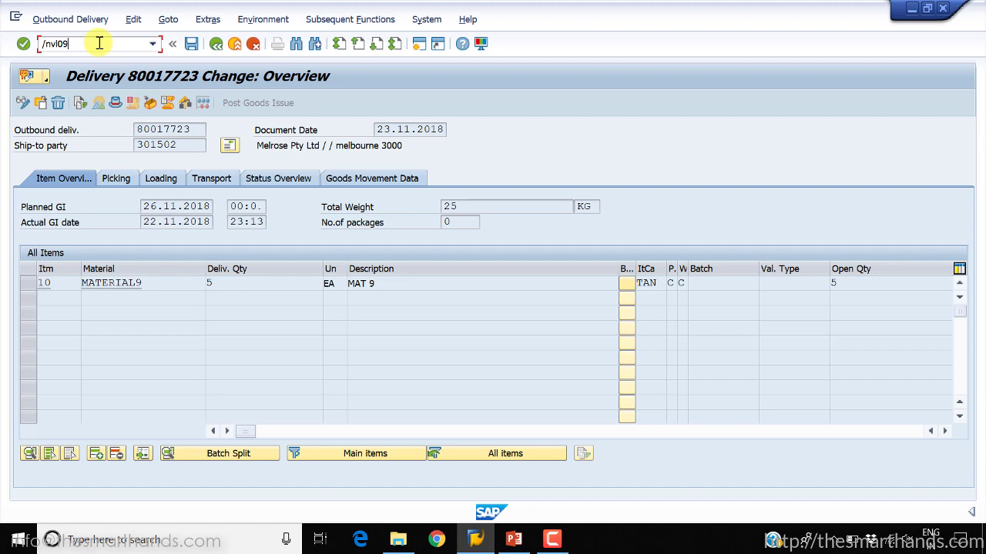
# - In VL09, list delivery 80017723 for shipping point 1000 and reverse its goods issue
pyautogui.write('vl09')
pyautogui.press('Return')
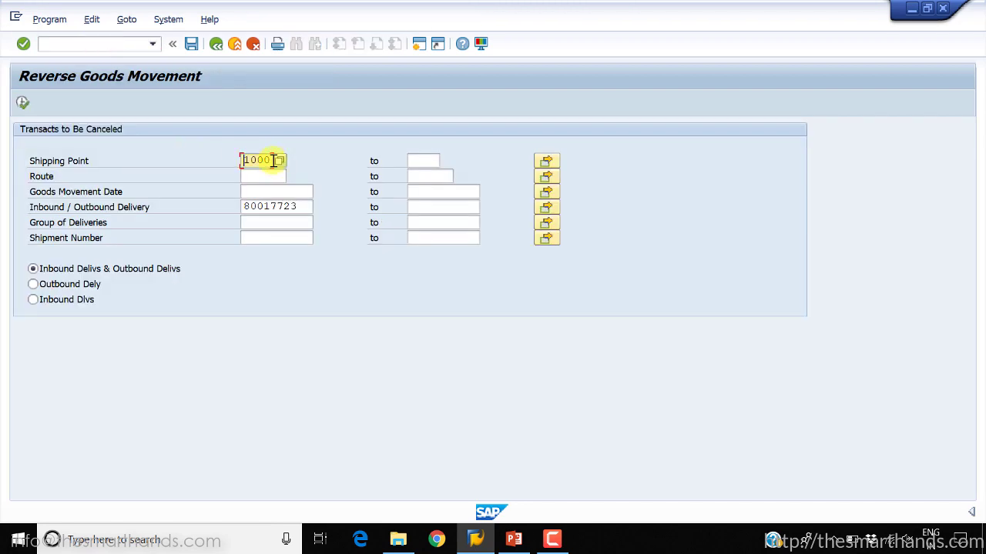
pyautogui.click(300, 207)
pyautogui.moveTo(300, 206); pyautogui.dragTo(175, 206)
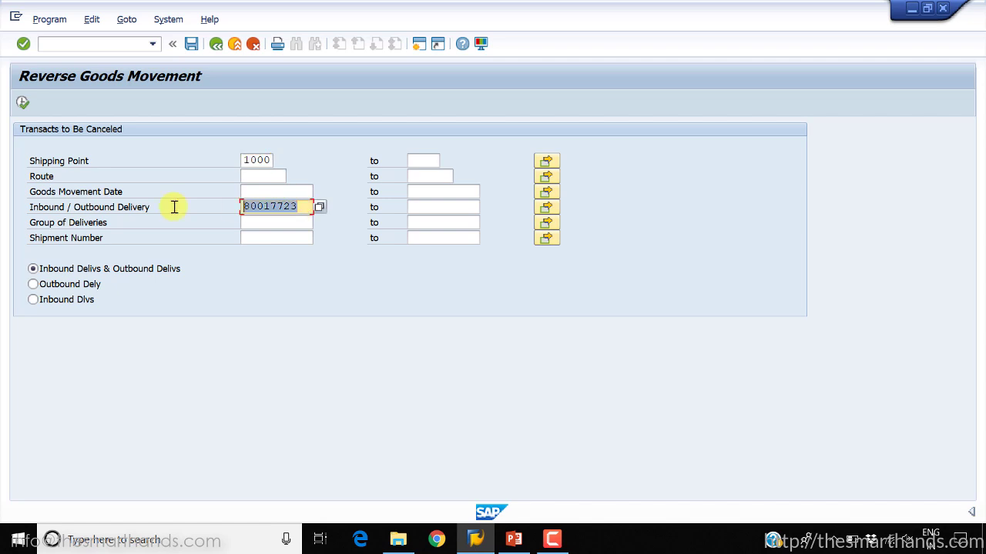
pyautogui.press('Right')
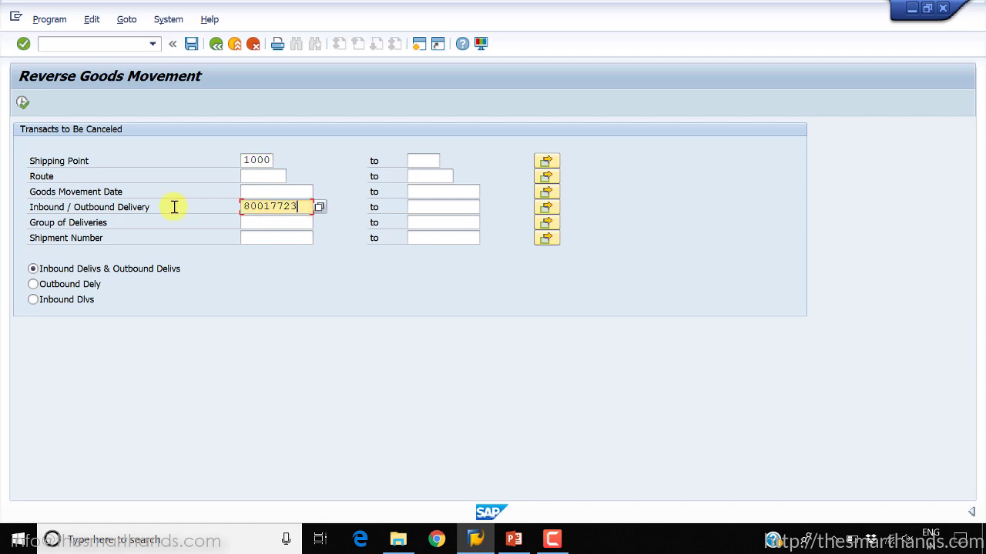
pyautogui.click(22, 102)
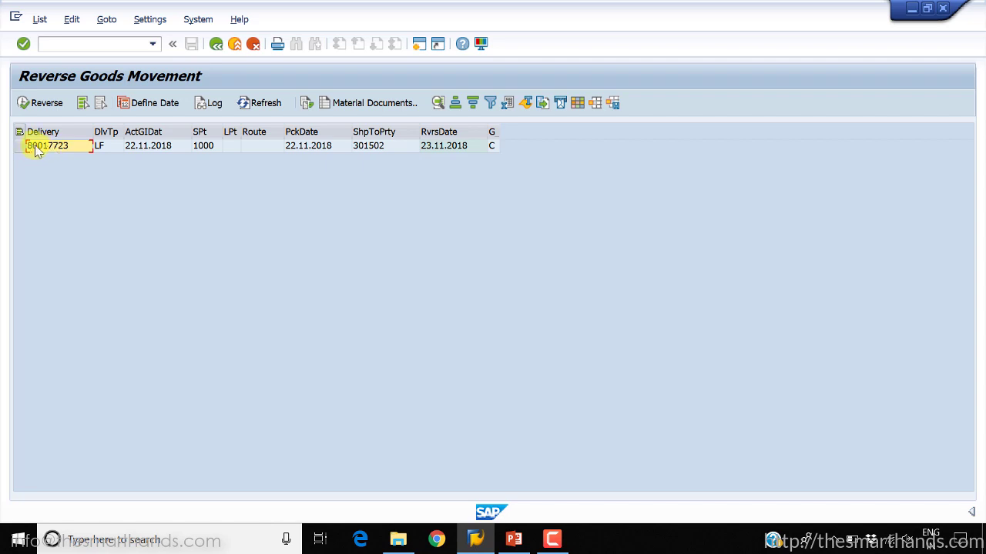
pyautogui.click(20, 144)
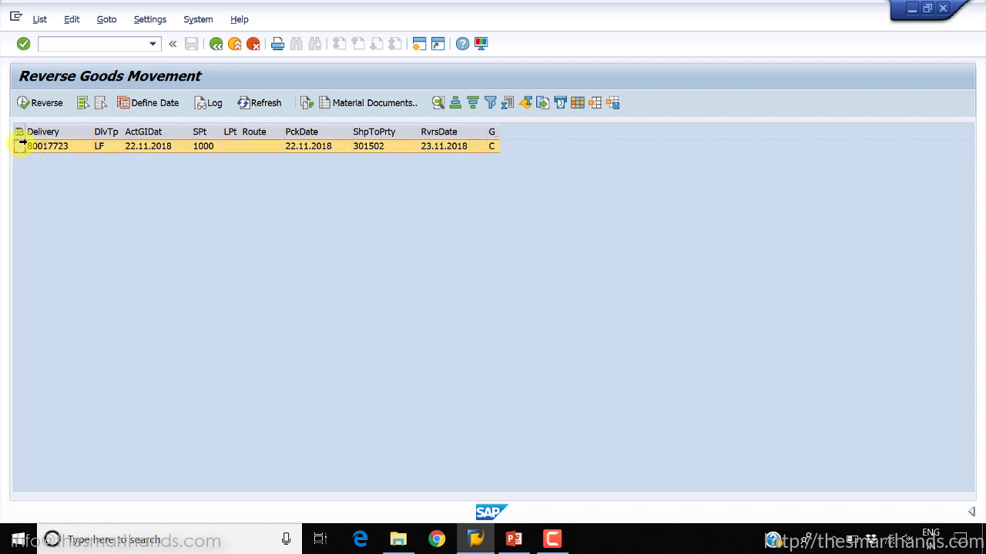
pyautogui.click(48, 105)
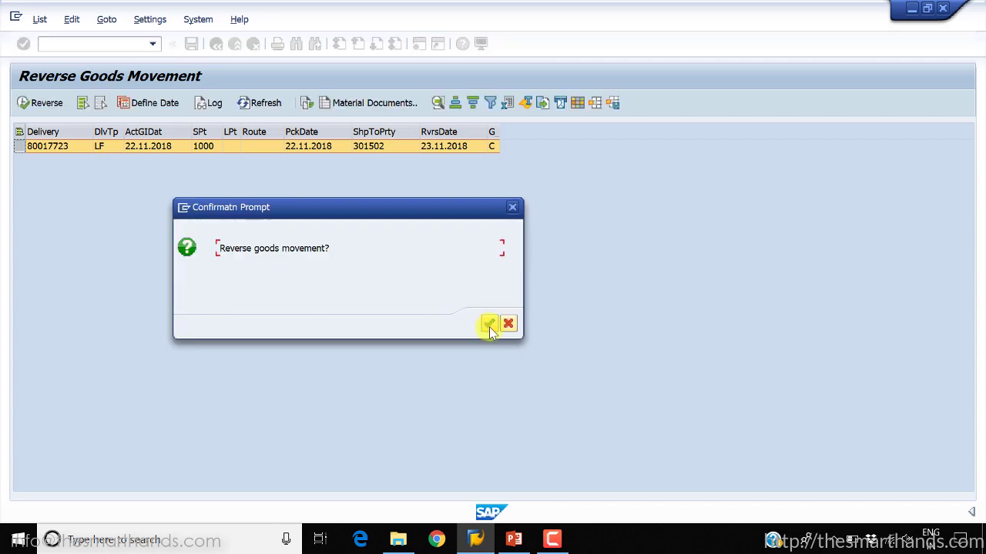
pyautogui.click(489, 324)
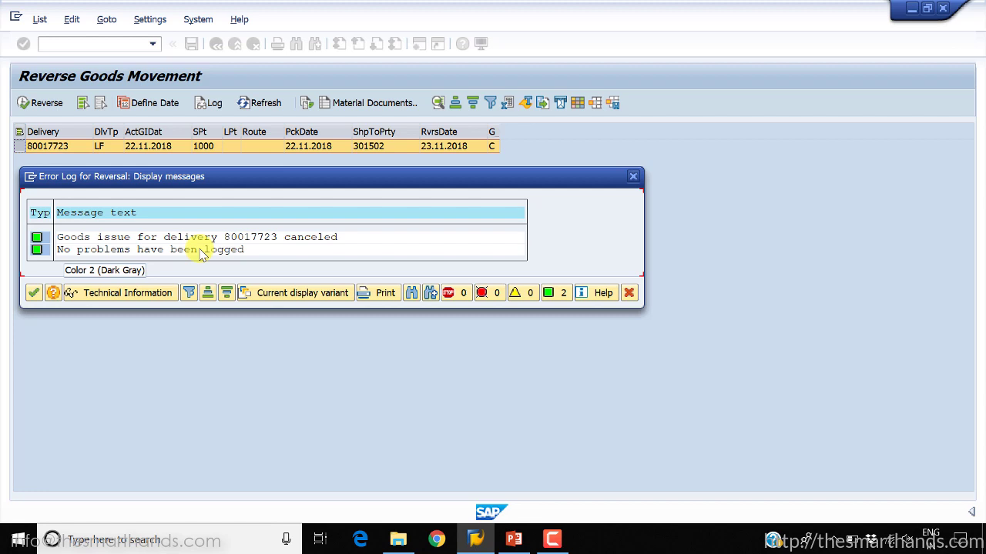
pyautogui.click(34, 295)
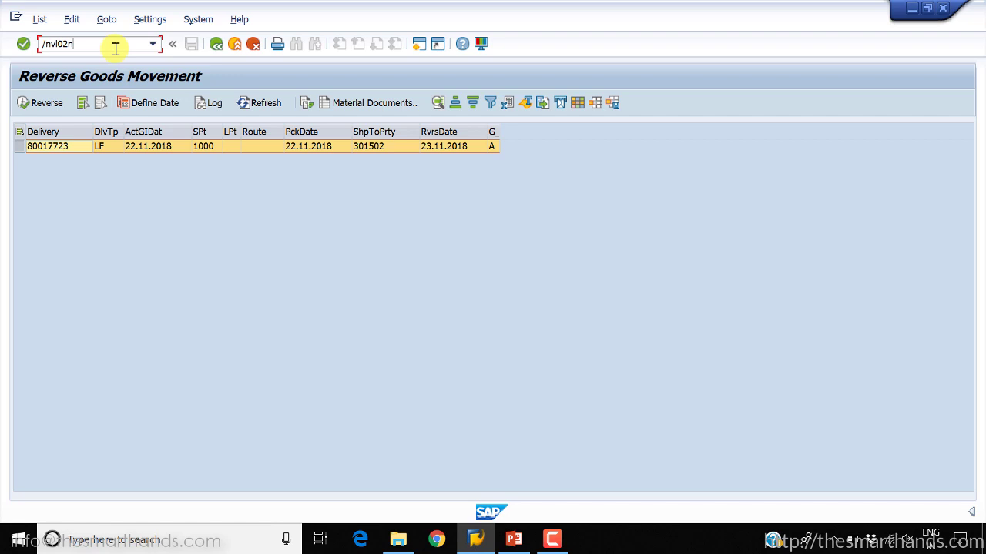
# - Check item 10 of delivery 80017723 shows goods issue status not yet started and confirmation status
pyautogui.press('Return')
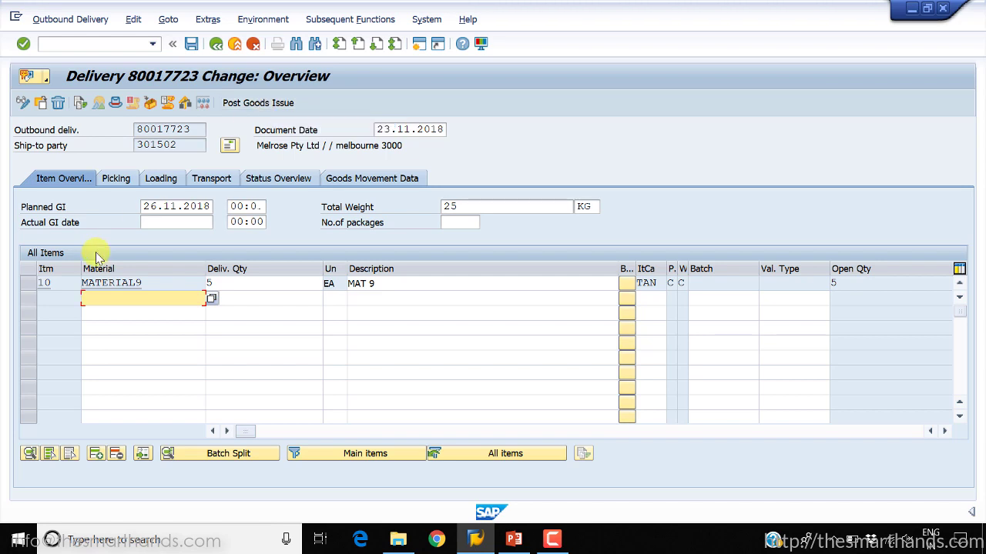
pyautogui.doubleClick(64, 283)
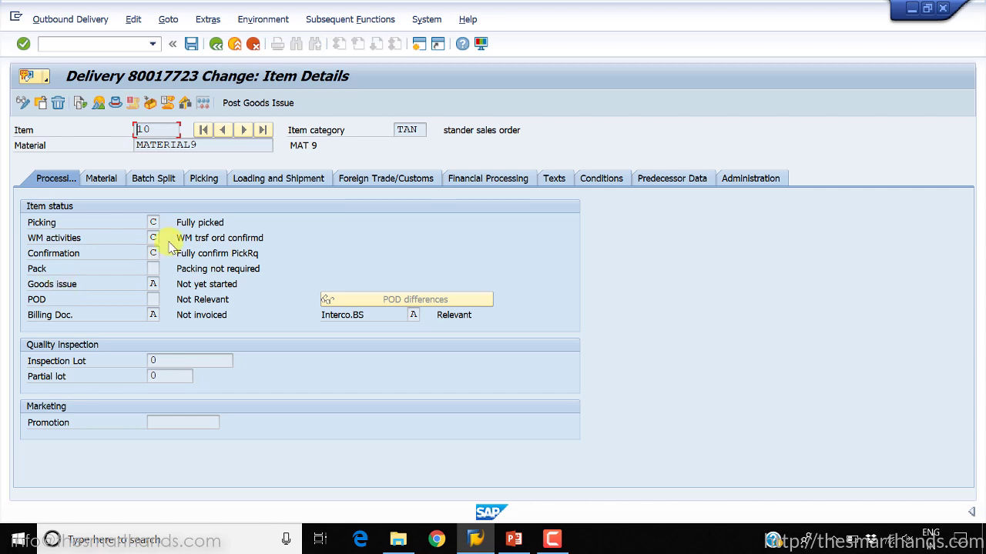
pyautogui.click(153, 283)
pyautogui.click(166, 284)
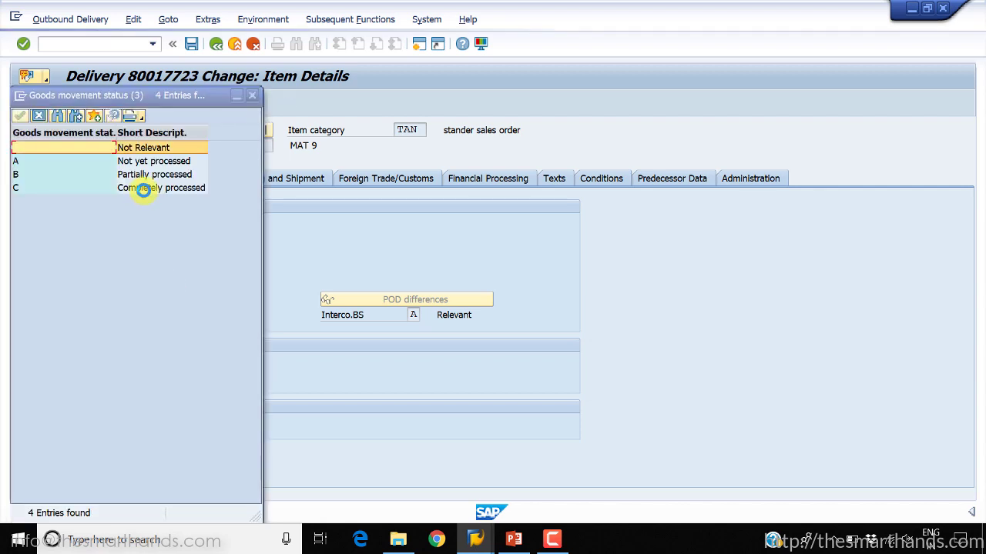
pyautogui.click(146, 188)
pyautogui.click(251, 94)
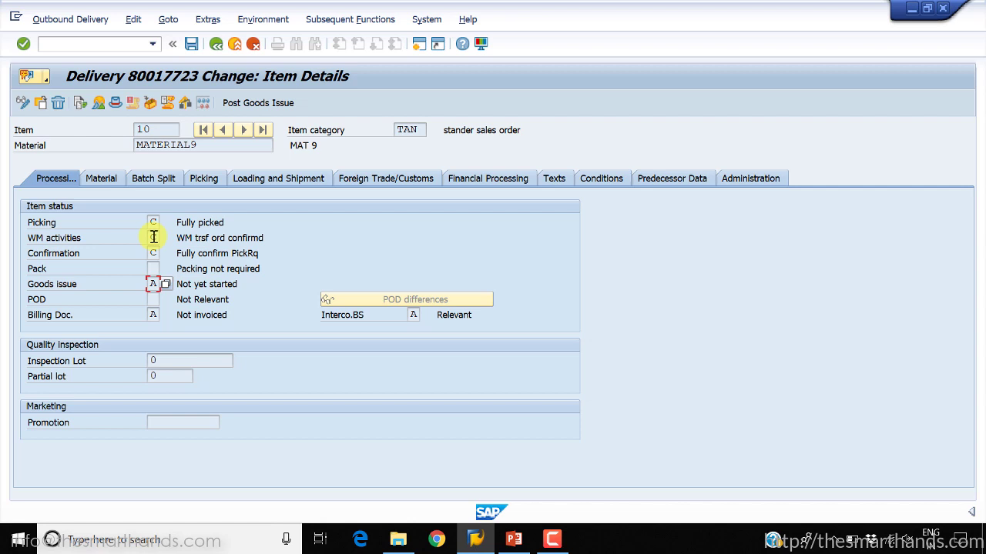
pyautogui.click(154, 253)
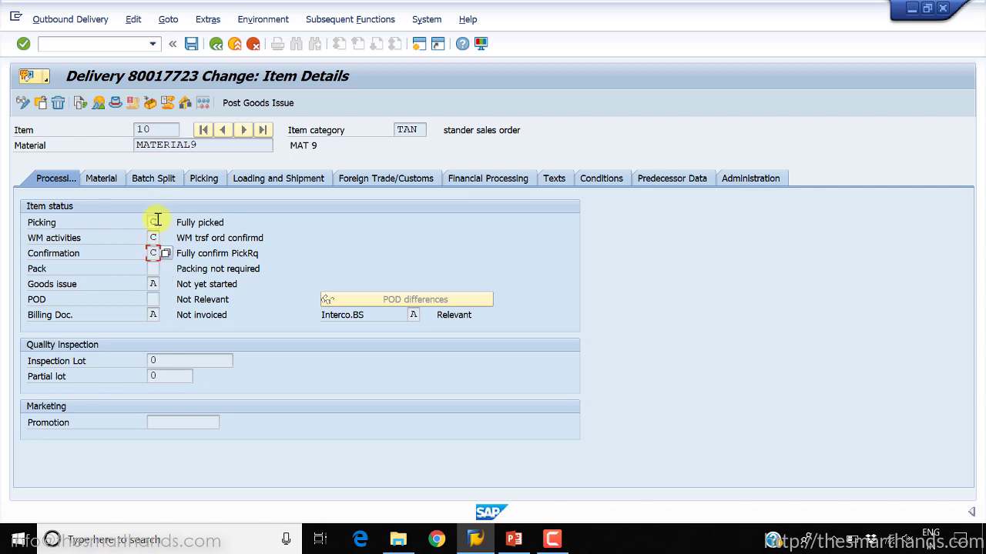
# - Return to the delivery overview and switch back to the Assignment slide
pyautogui.click(217, 45)
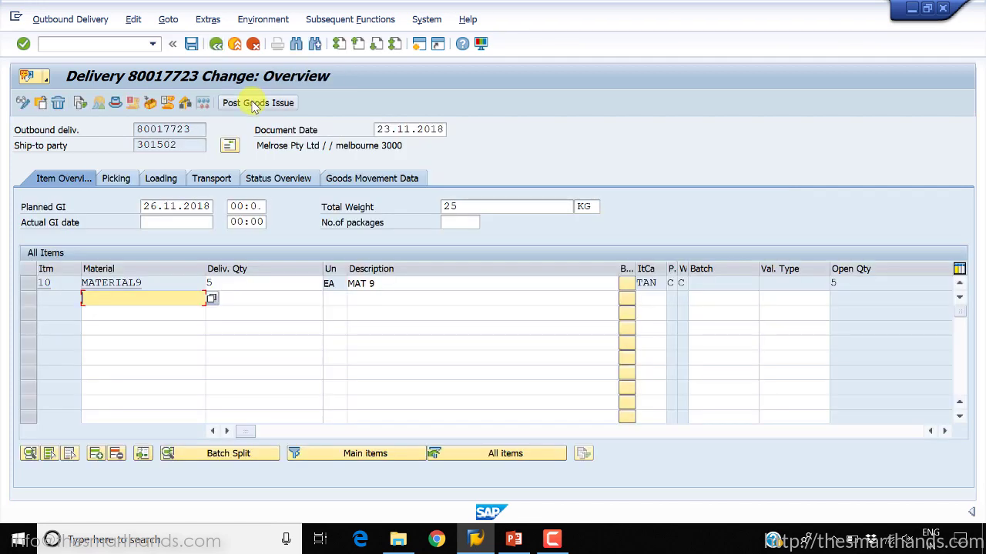
pyautogui.click(123, 44)
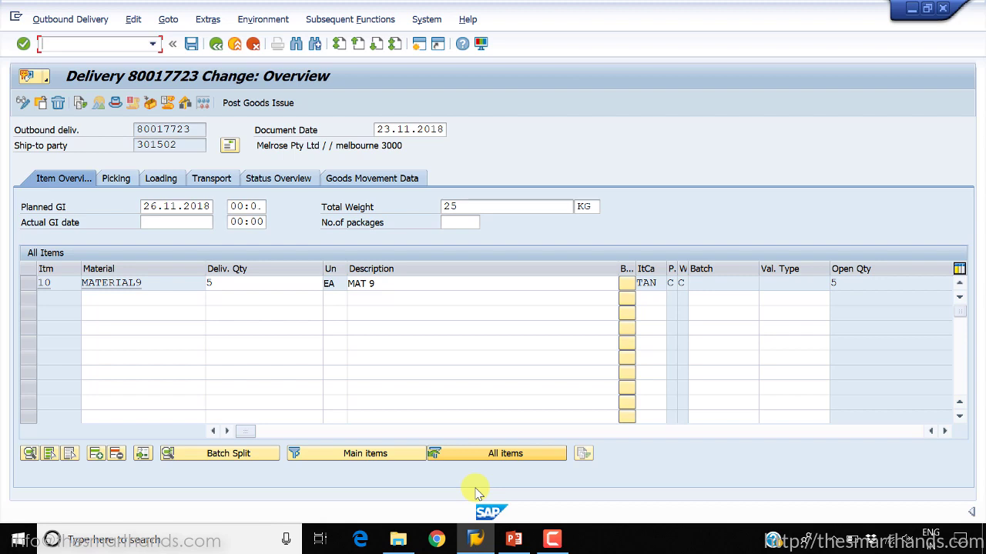
pyautogui.click(513, 539)
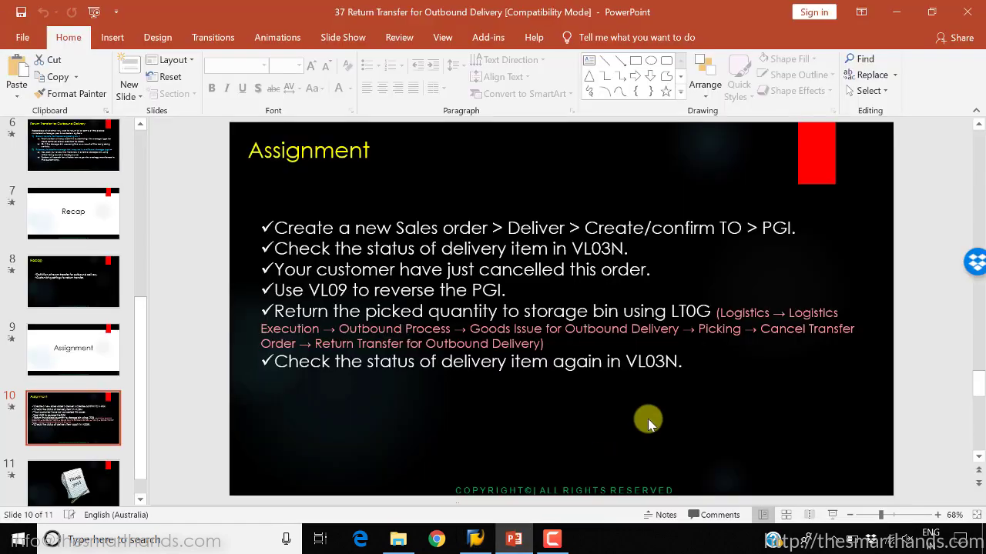
pyautogui.click(832, 520)
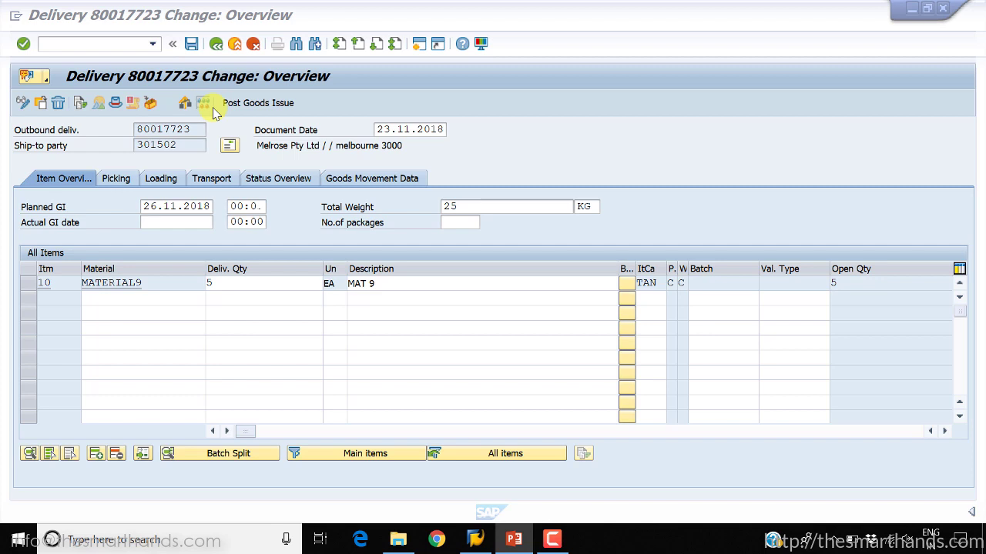
pyautogui.click(137, 40)
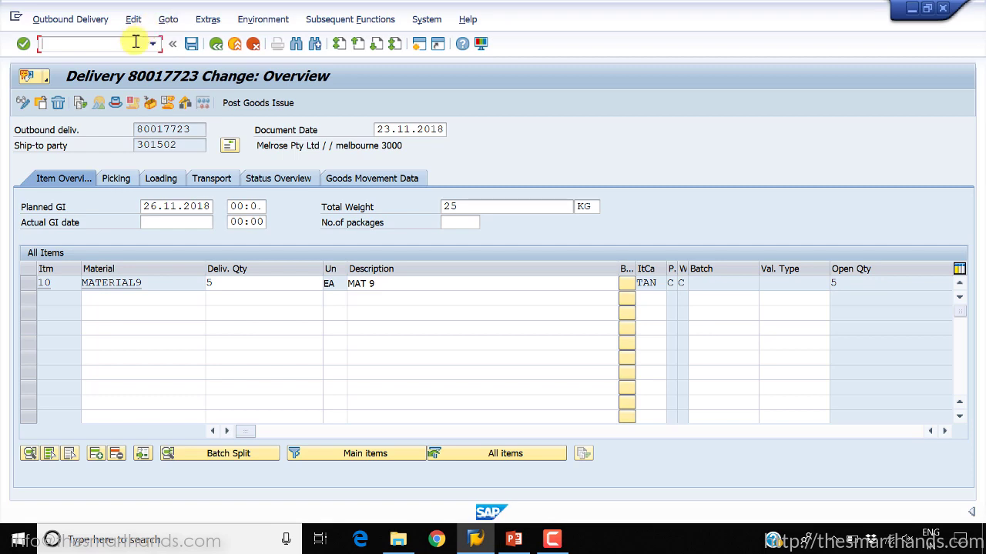
# - From the SAP menu, go to Outbound Process > Cancel Transfer Order and launch LT0G
pyautogui.write('/n')
pyautogui.press('Return')
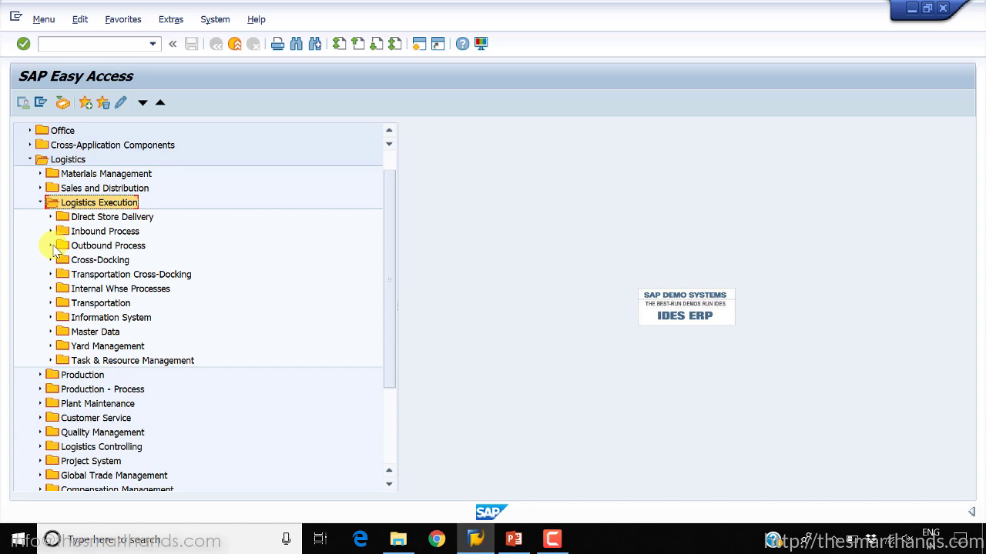
pyautogui.click(51, 247)
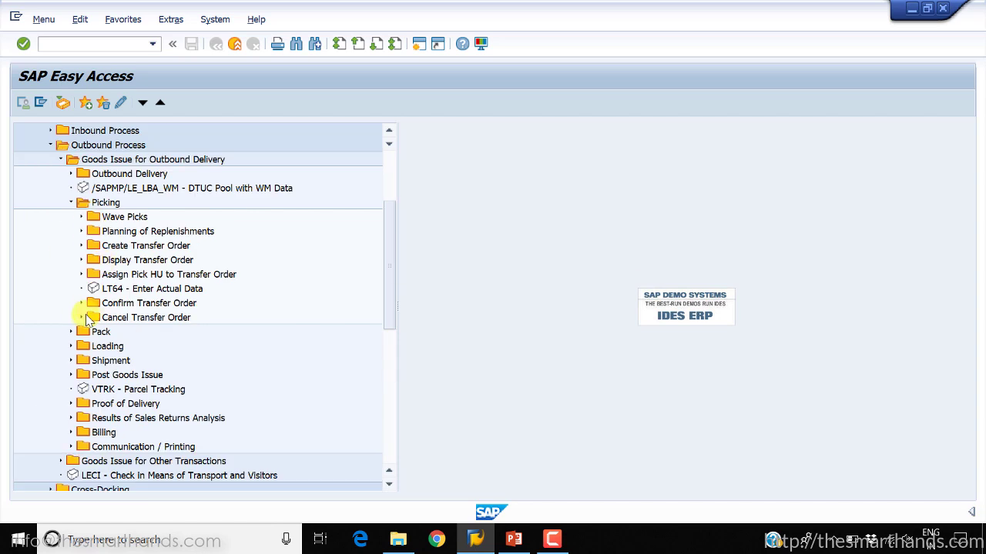
pyautogui.click(81, 318)
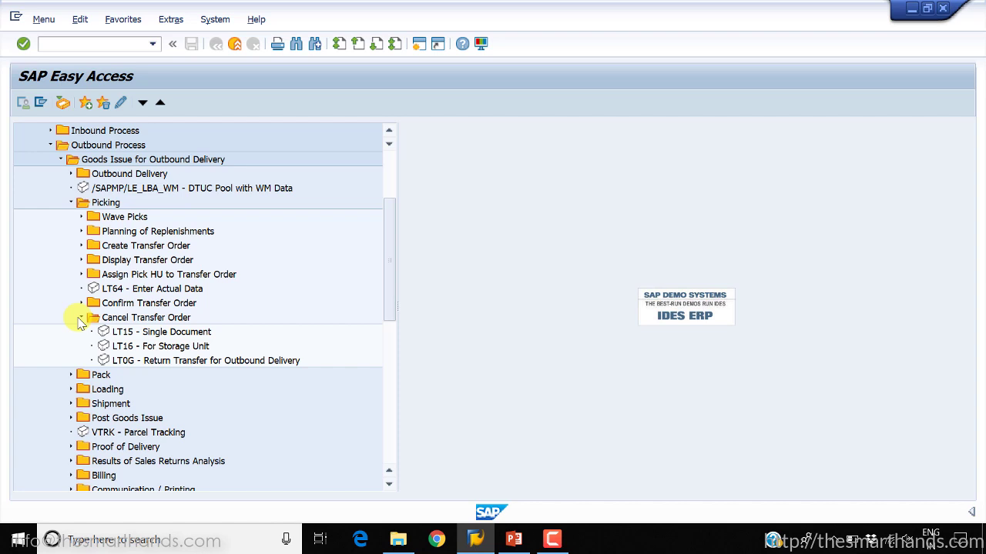
pyautogui.click(108, 360)
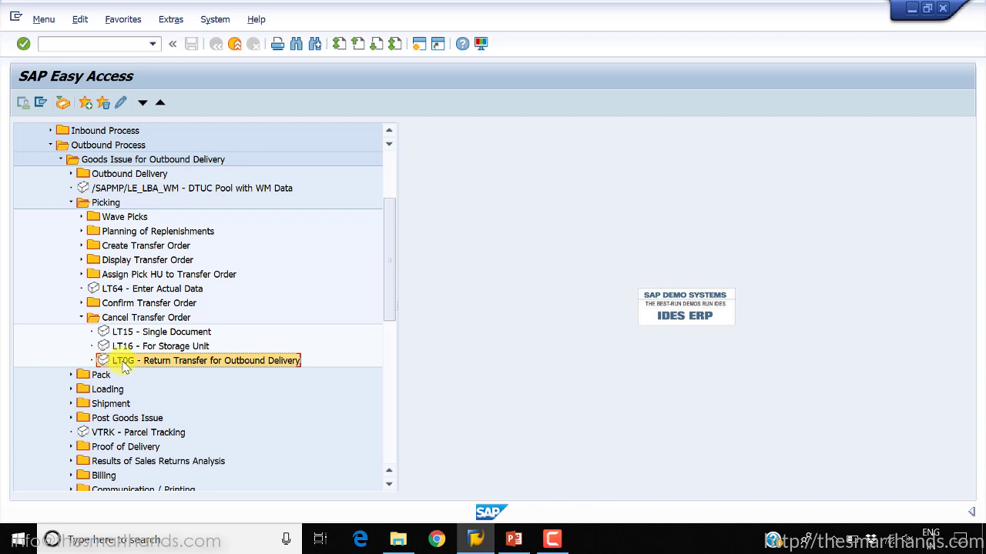
pyautogui.doubleClick(123, 362)
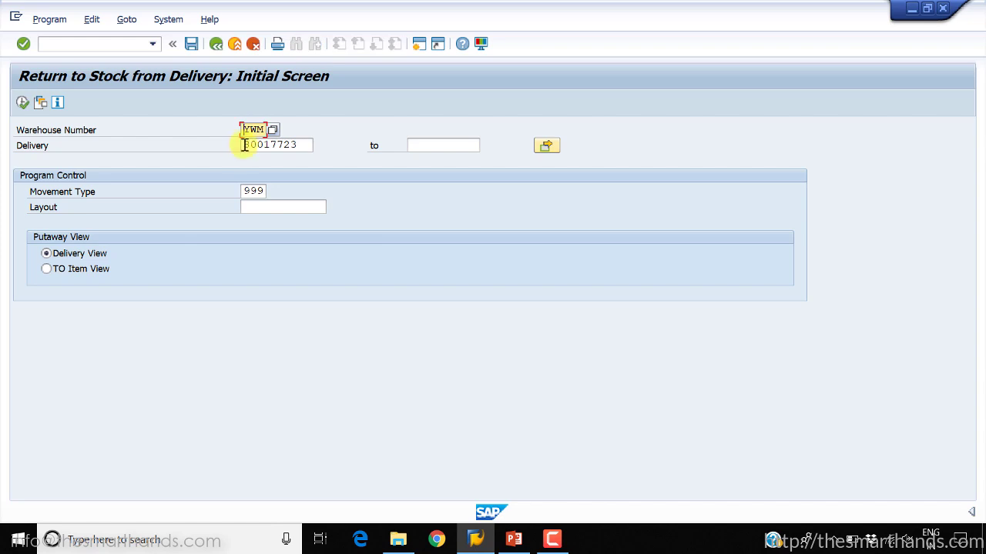
# - List delivery 80017723's item 10 (MATERIAL9, bin 01-03-06, 5 EA) and select it for return
pyautogui.click(292, 145)
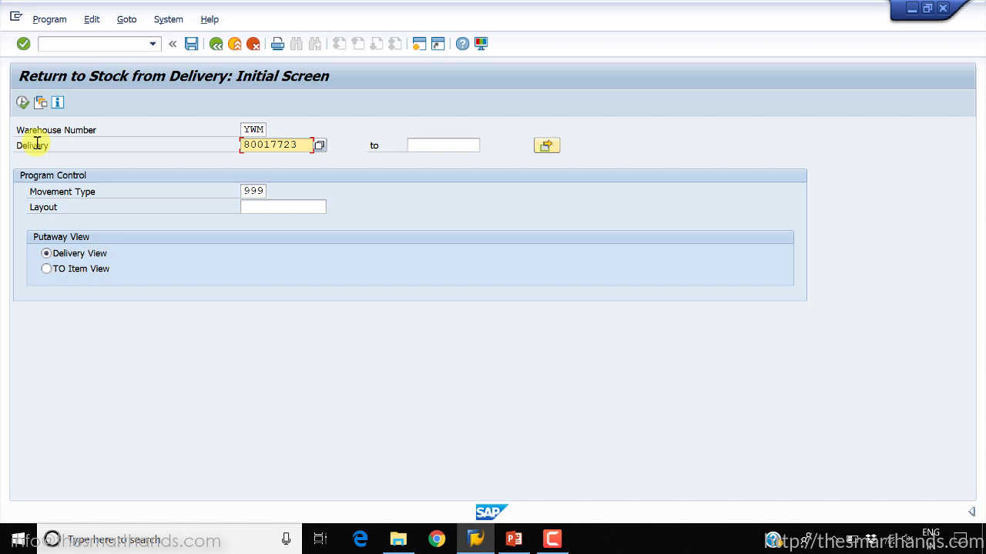
pyautogui.click(21, 105)
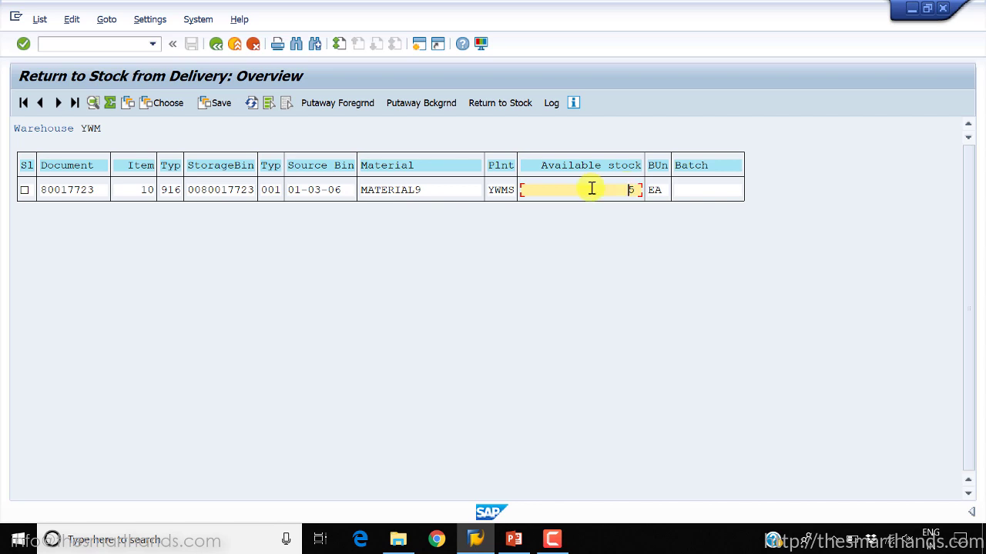
pyautogui.click(24, 191)
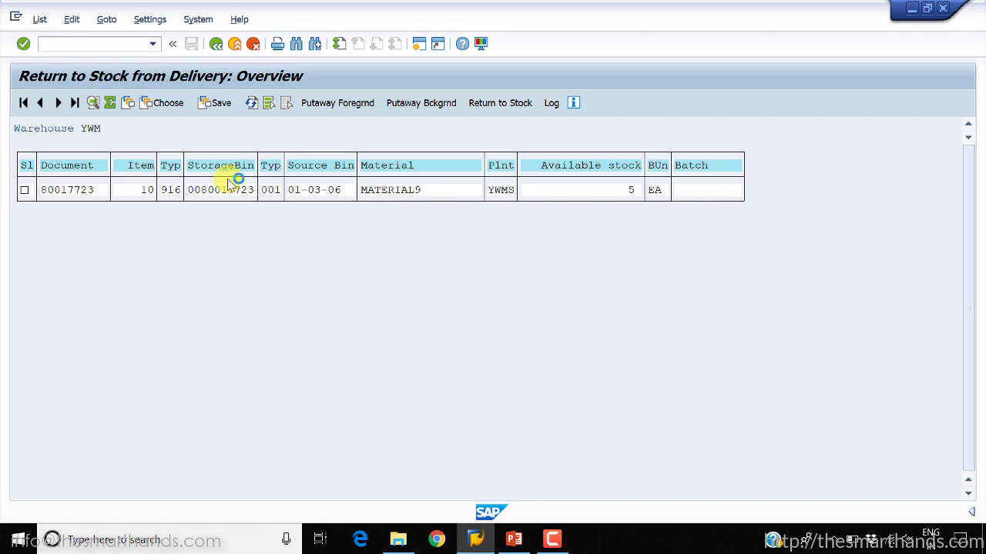
pyautogui.click(613, 195)
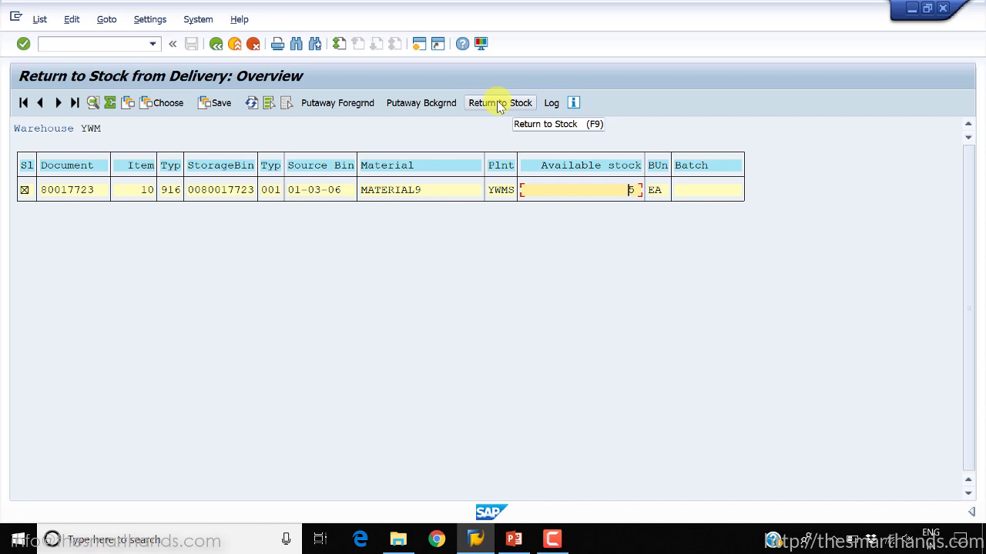
# - Look over PowerPoint slide 6, Return Transfer for Outbound Delivery, then minimize the presentation back to SAP
pyautogui.click(514, 539)
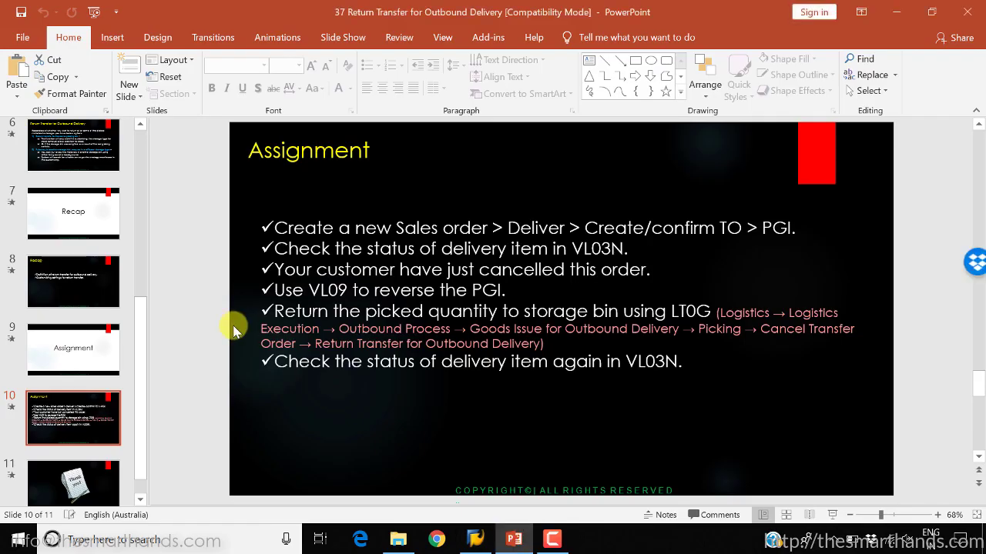
pyautogui.moveTo(143, 347); pyautogui.dragTo(143, 221)
pyautogui.click(66, 396)
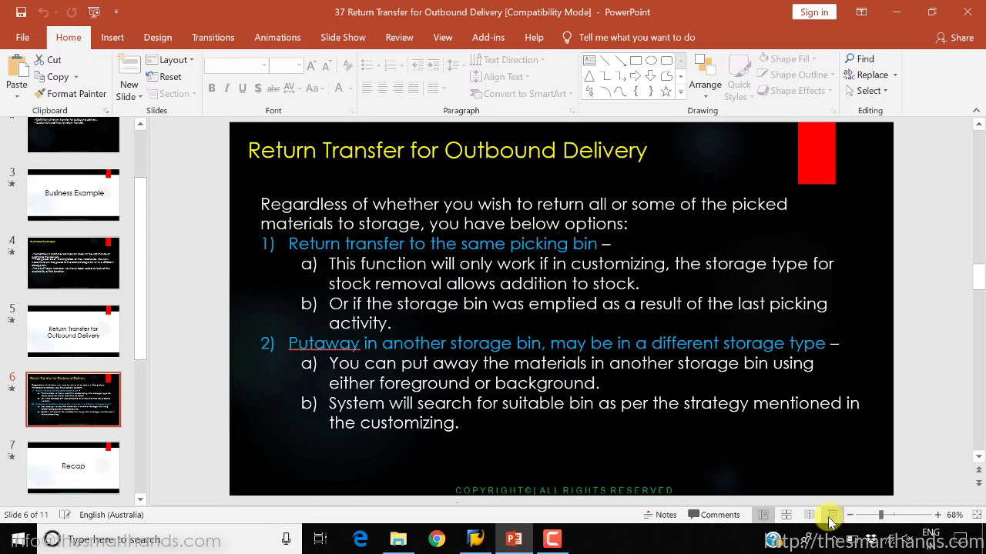
pyautogui.click(898, 10)
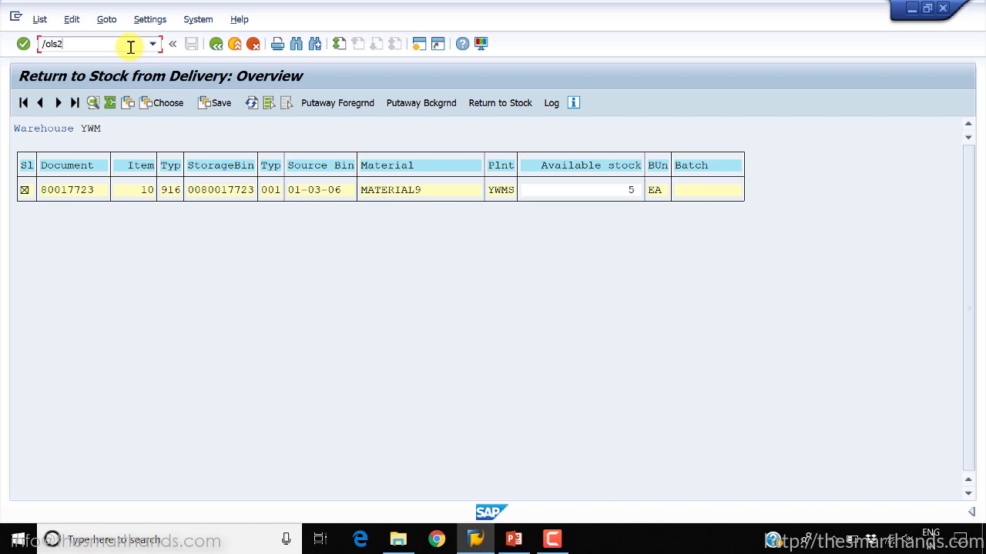
# - Run the /ols26 stock overview for MATERIAL9 and drill into bin 01-03-06, confirming 75 units
pyautogui.press('Return')
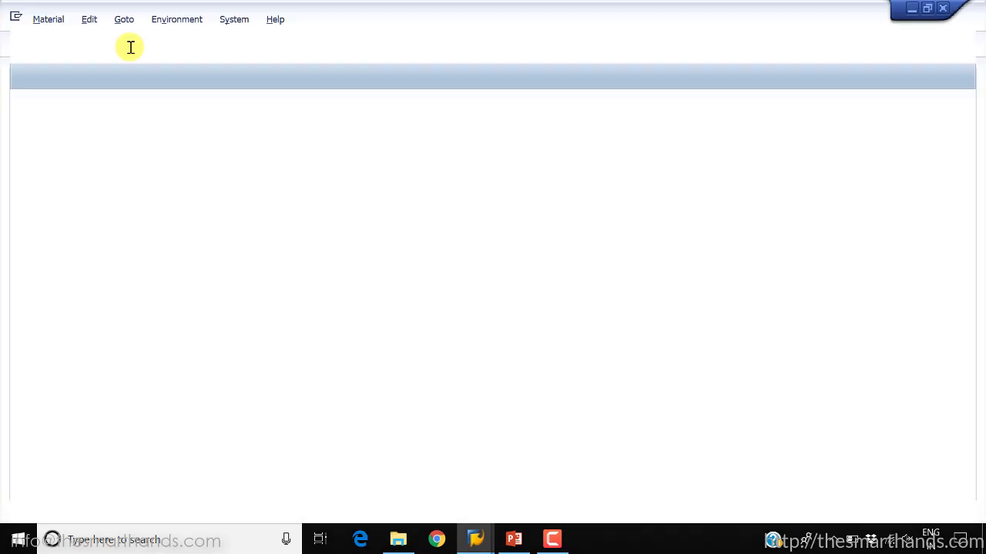
pyautogui.press('F8')
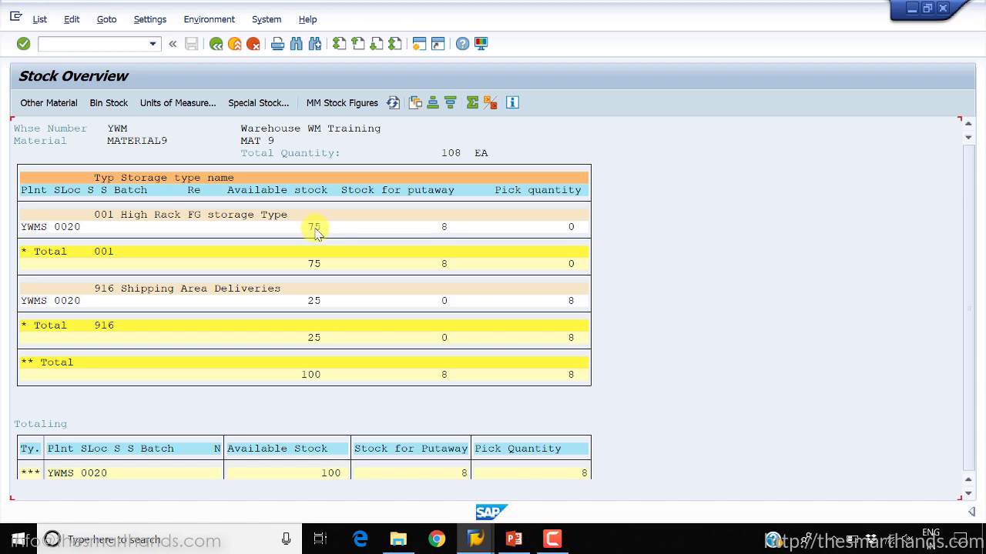
pyautogui.doubleClick(315, 230)
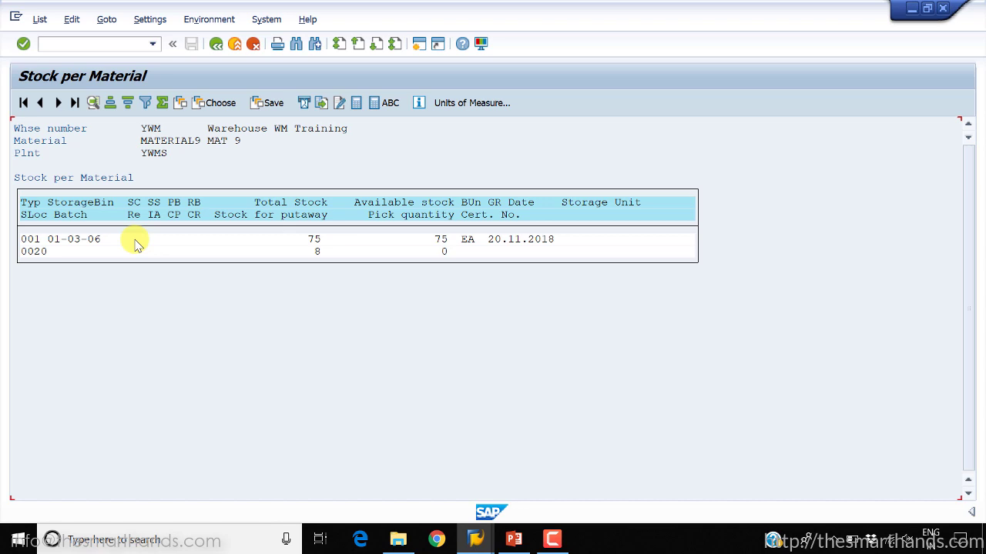
pyautogui.click(77, 243)
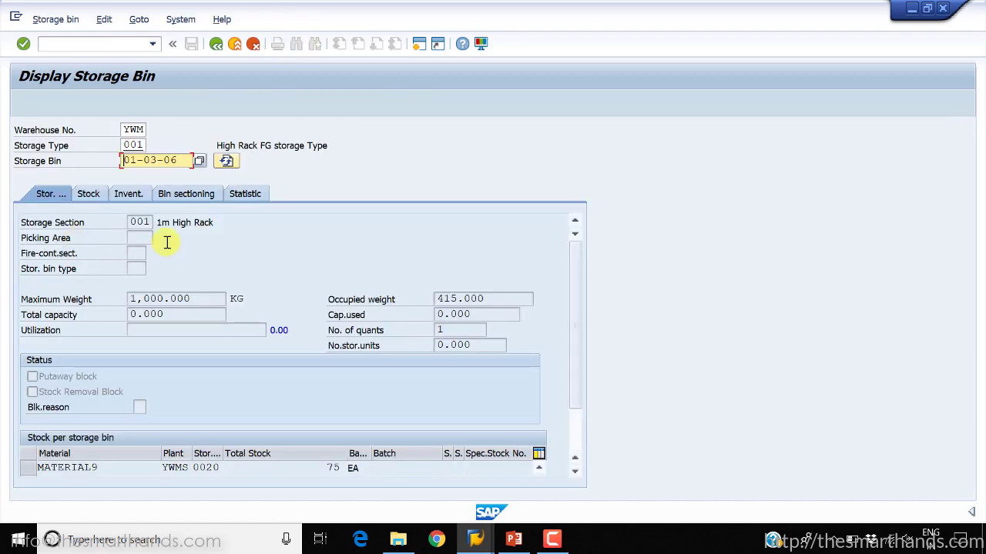
pyautogui.moveTo(314, 467); pyautogui.dragTo(347, 468)
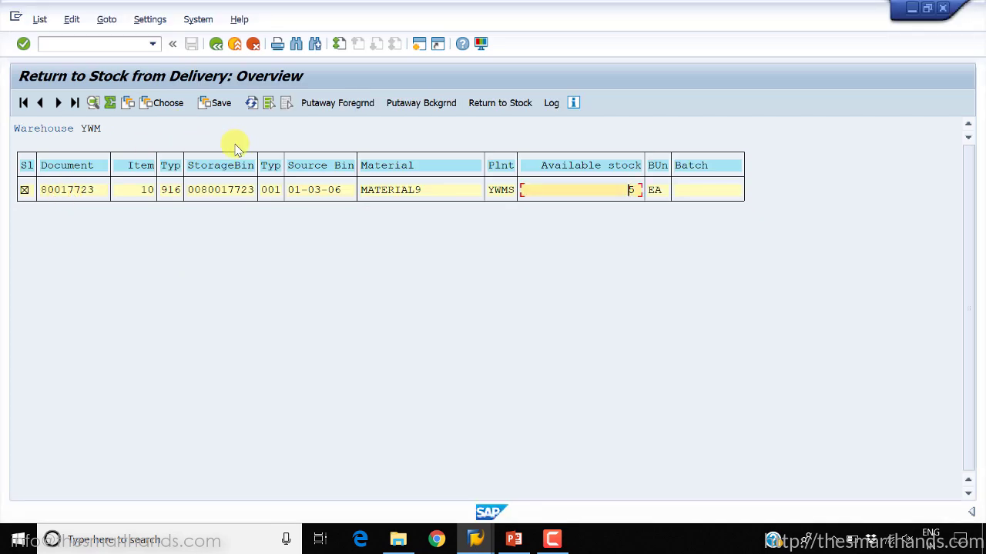
# - Post the return to stock, creating transfer order 45 for 5 EA of MATERIAL9
pyautogui.click(514, 106)
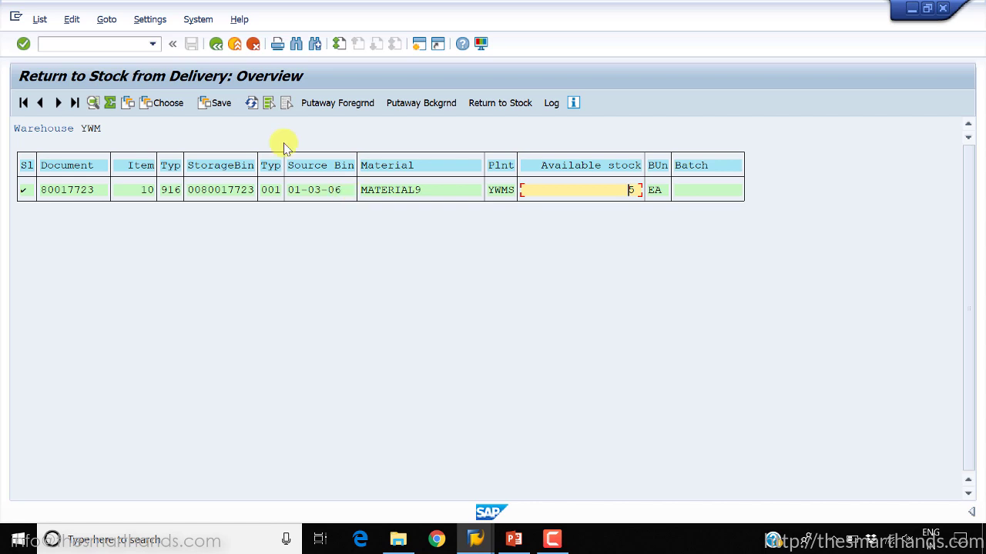
pyautogui.click(552, 107)
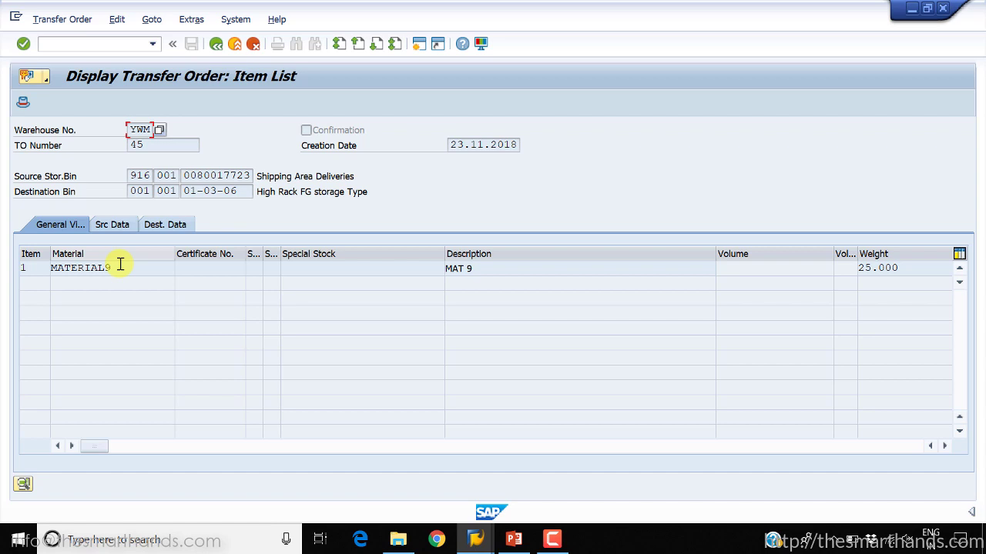
pyautogui.click(120, 266)
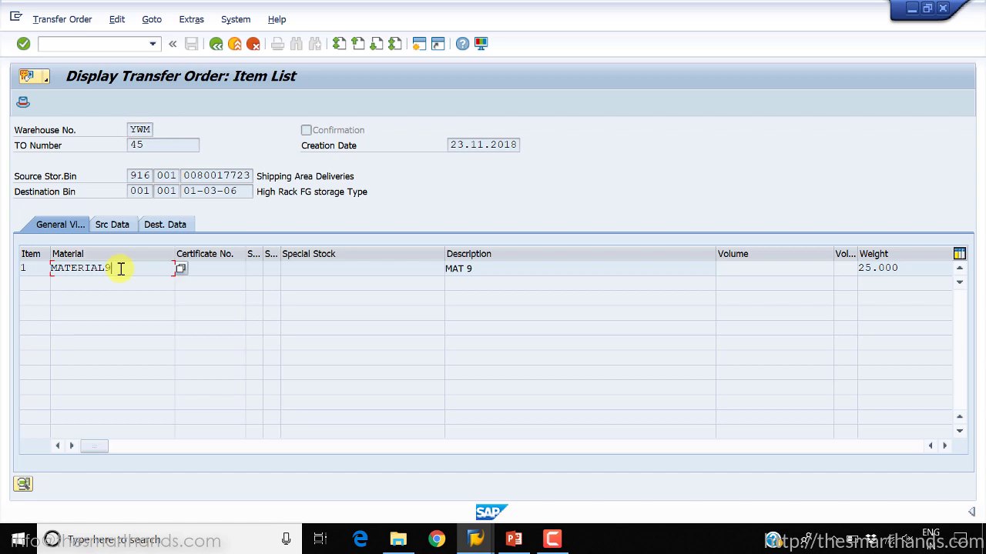
# - Check order 45's source storage type 916 and destination bin 01-03-06, then switch to the stock session
pyautogui.click(114, 226)
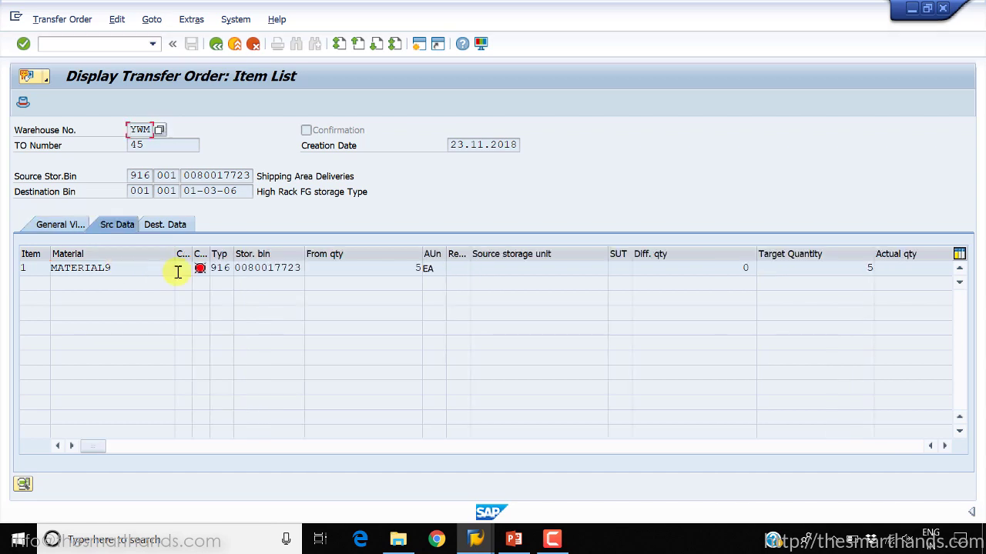
pyautogui.click(221, 270)
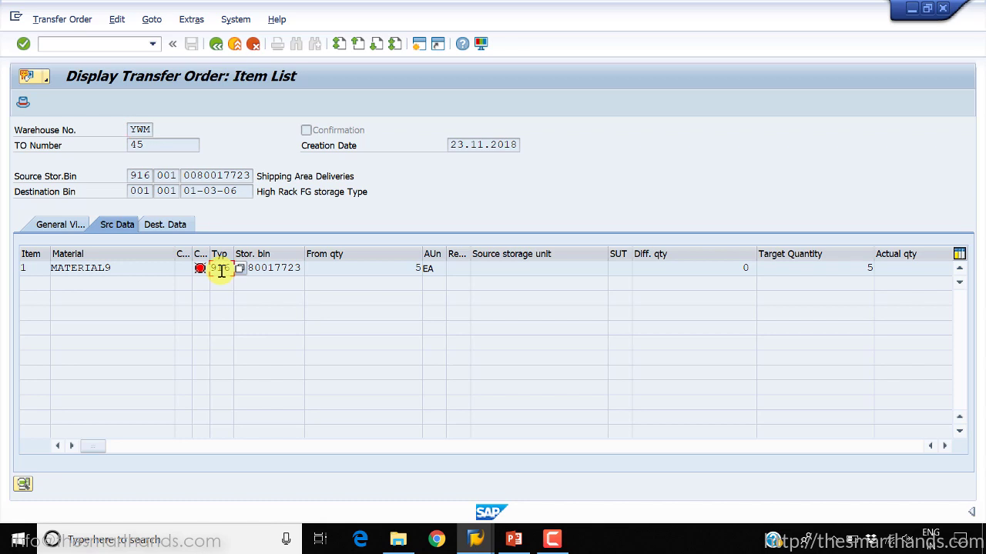
pyautogui.click(165, 224)
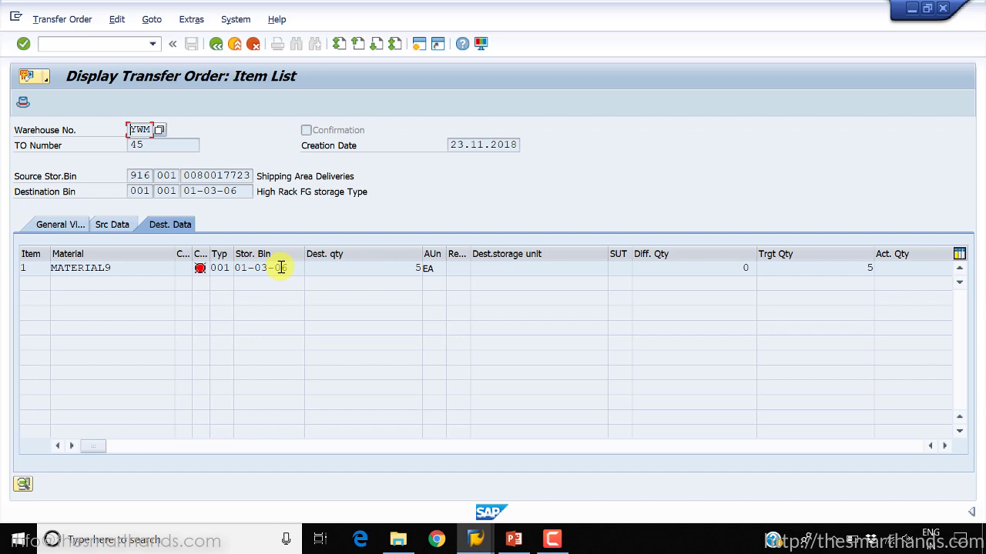
pyautogui.moveTo(292, 268); pyautogui.dragTo(182, 266)
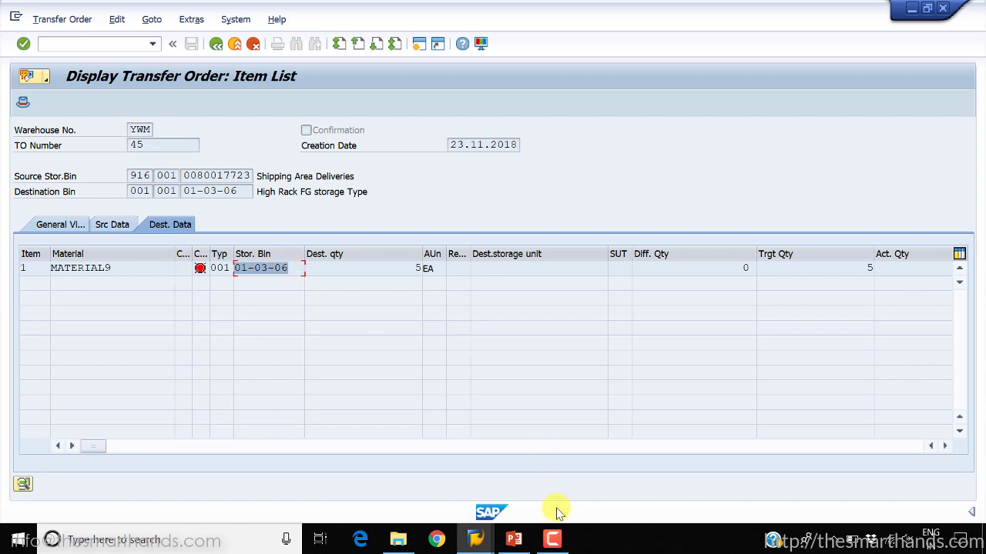
pyautogui.click(479, 538)
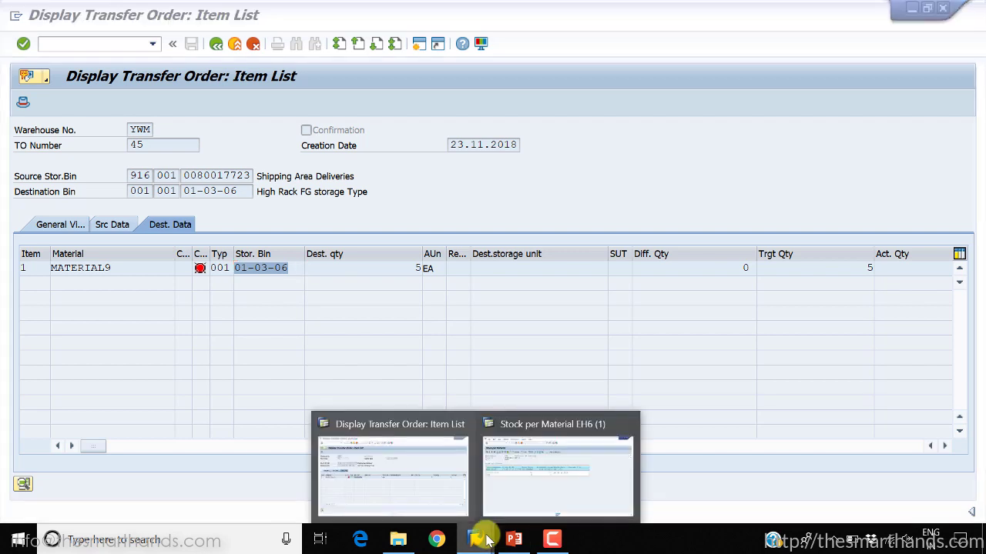
pyautogui.click(524, 466)
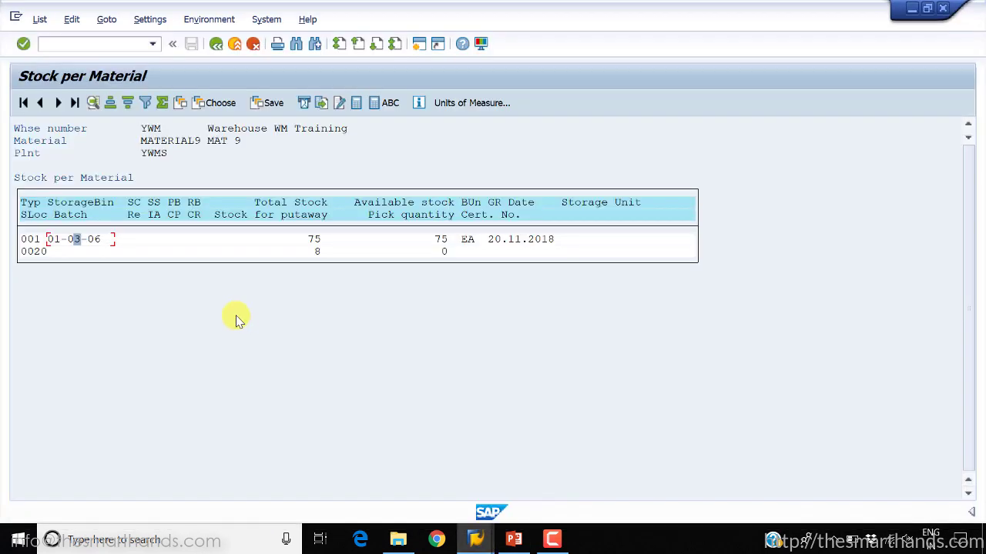
# - Refresh MATERIAL9's stock overview to show 20 EA in area 916 and 13 awaiting putaway, then bring up PowerPoint
pyautogui.click(215, 47)
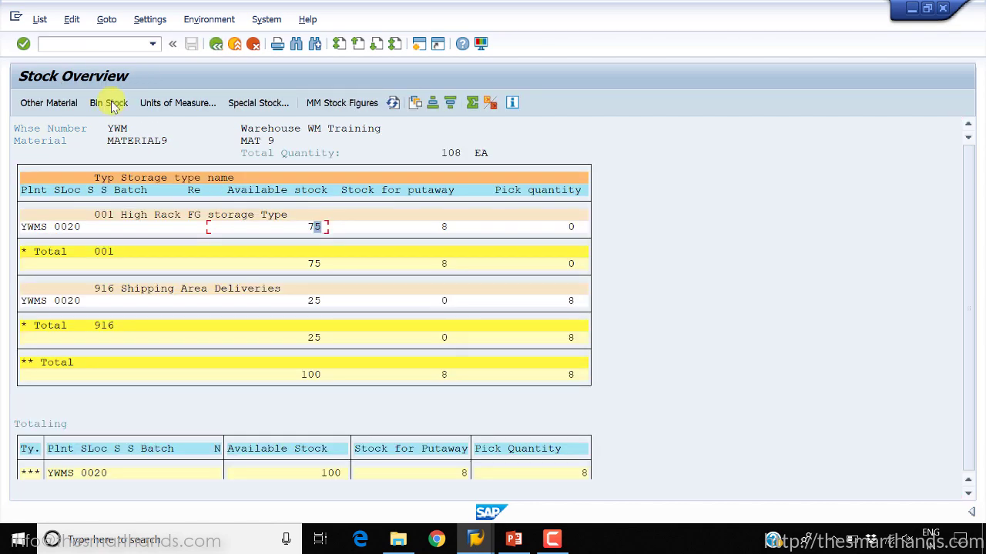
pyautogui.click(393, 103)
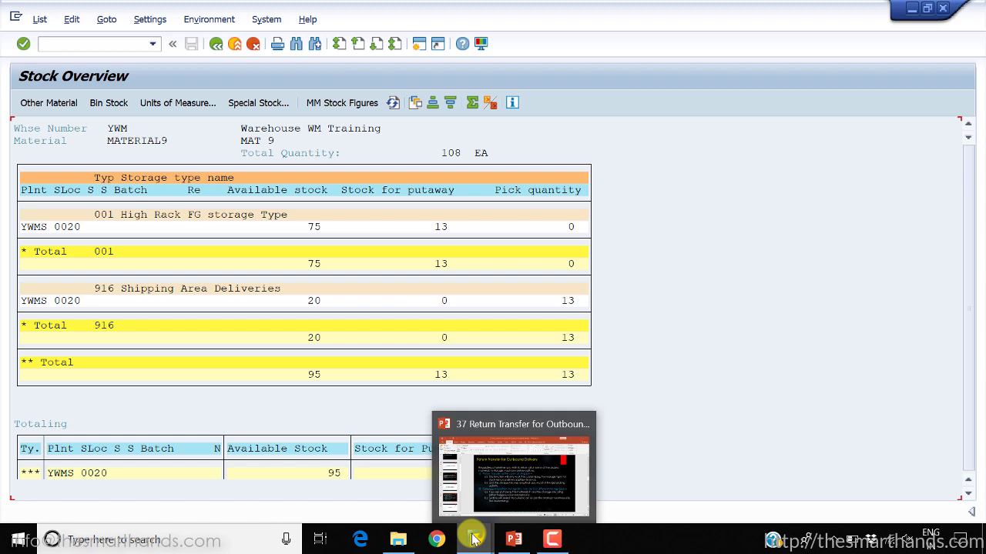
pyautogui.moveTo(501, 536)
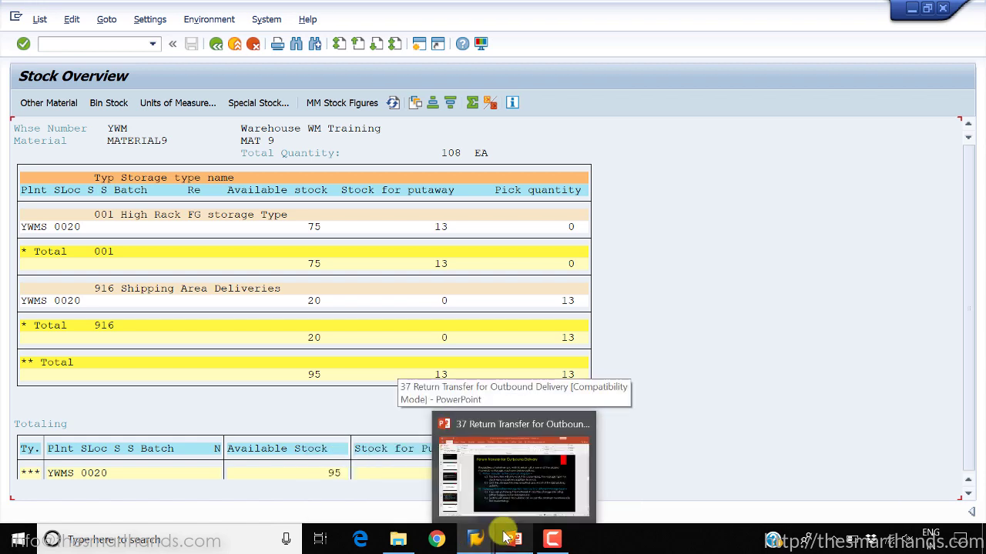
pyautogui.click(509, 537)
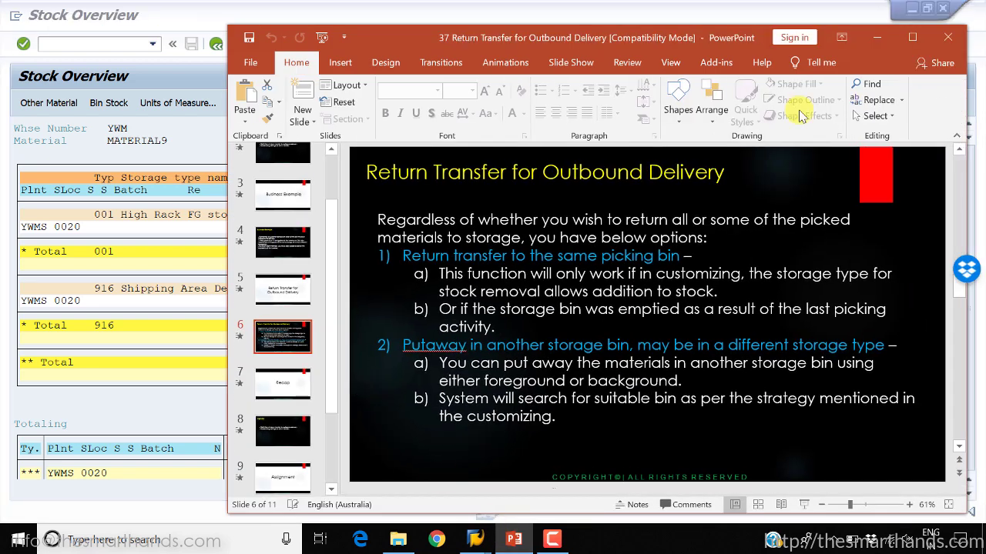
# - Maximize PowerPoint and start the slide show from slide 10, Assignment
pyautogui.click(912, 37)
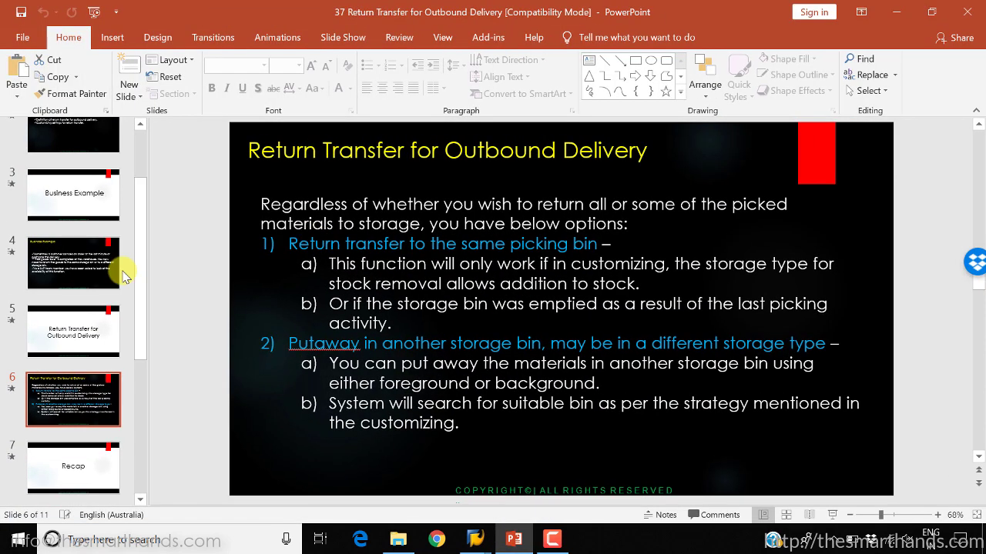
pyautogui.moveTo(142, 274); pyautogui.dragTo(136, 412)
pyautogui.click(77, 391)
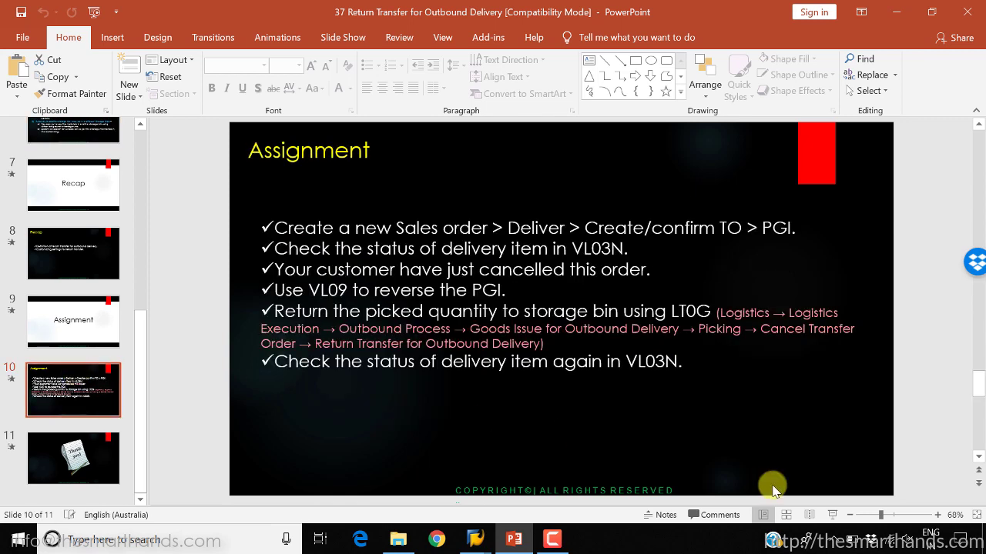
pyautogui.click(832, 515)
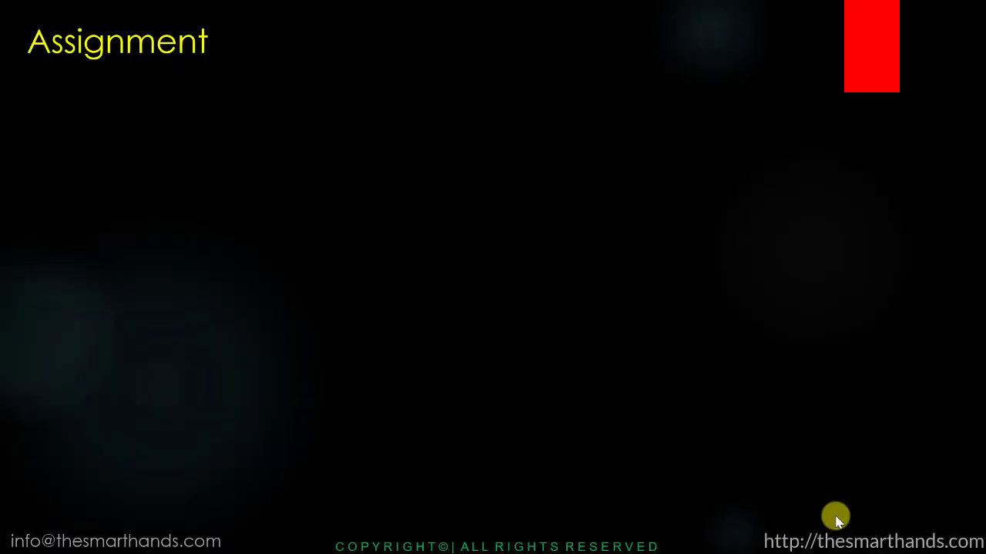